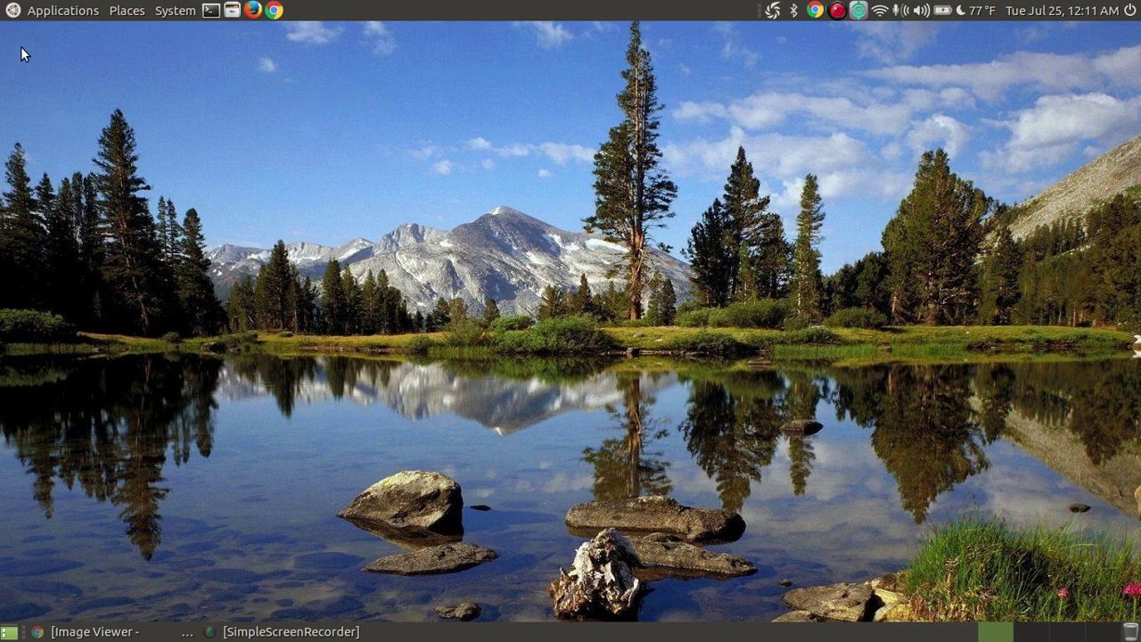
# Step: Open the Applications menu to the Graphics programs list
pyautogui.click(17, 13)
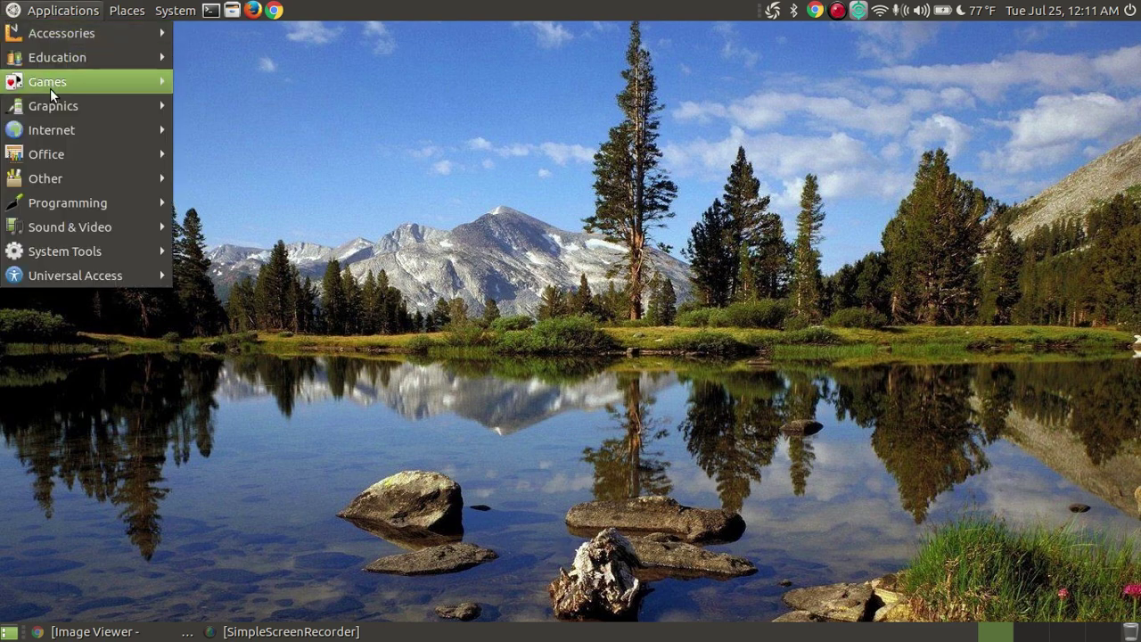
pyautogui.moveTo(65, 106)
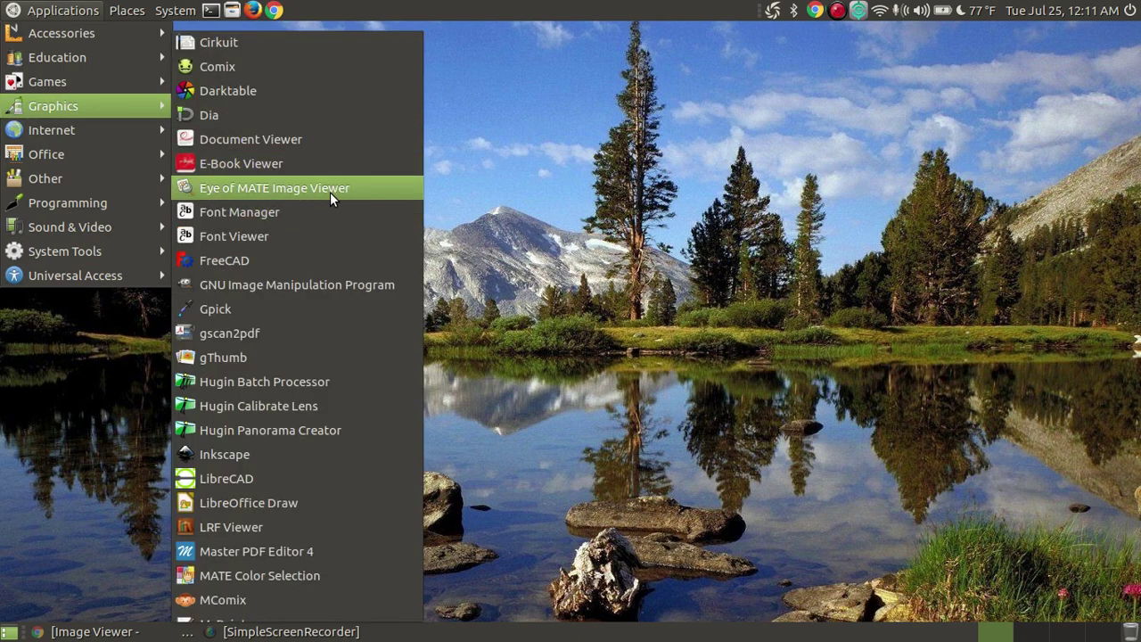
# Step: Launch Eye of MATE, then move, minimize, restore, maximize and unmaximize its window
pyautogui.click(357, 191)
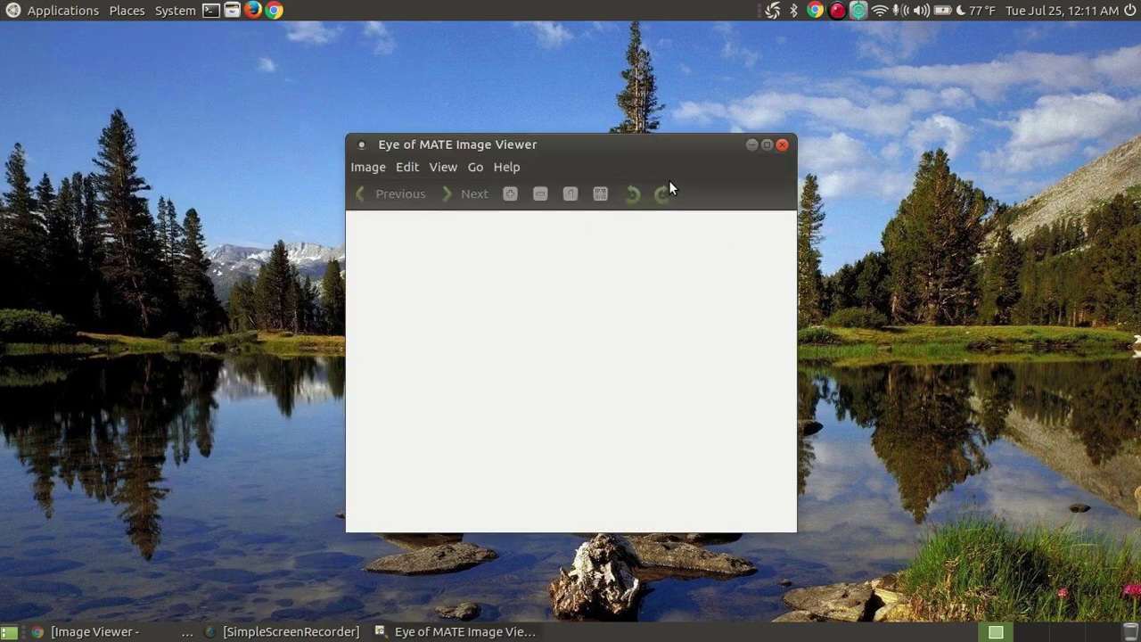
pyautogui.moveTo(612, 148); pyautogui.dragTo(558, 146)
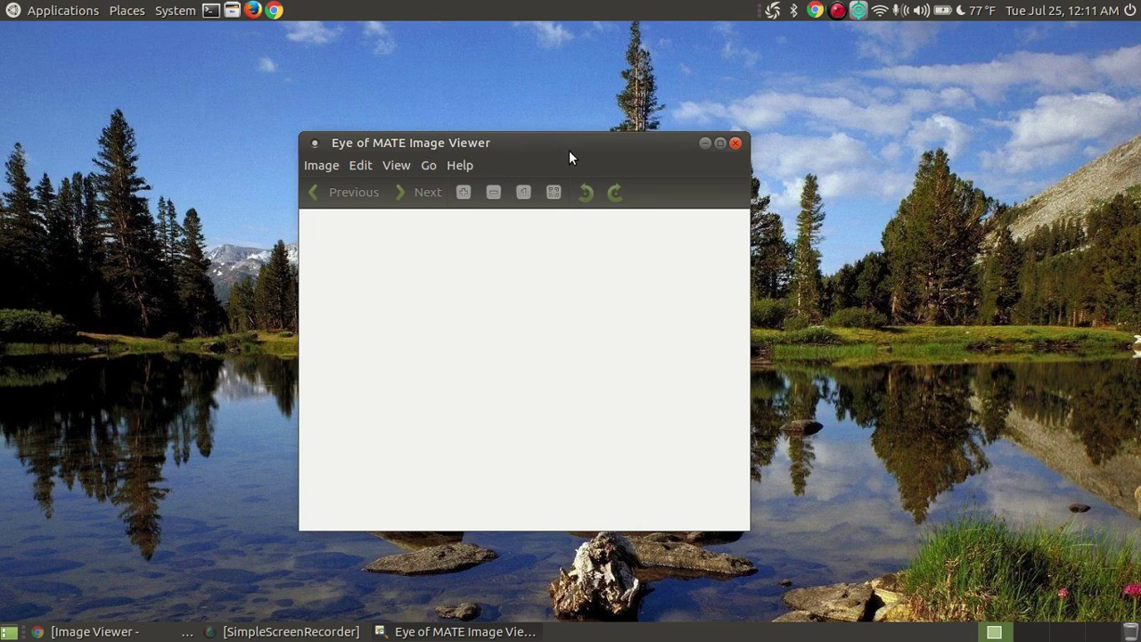
pyautogui.click(707, 146)
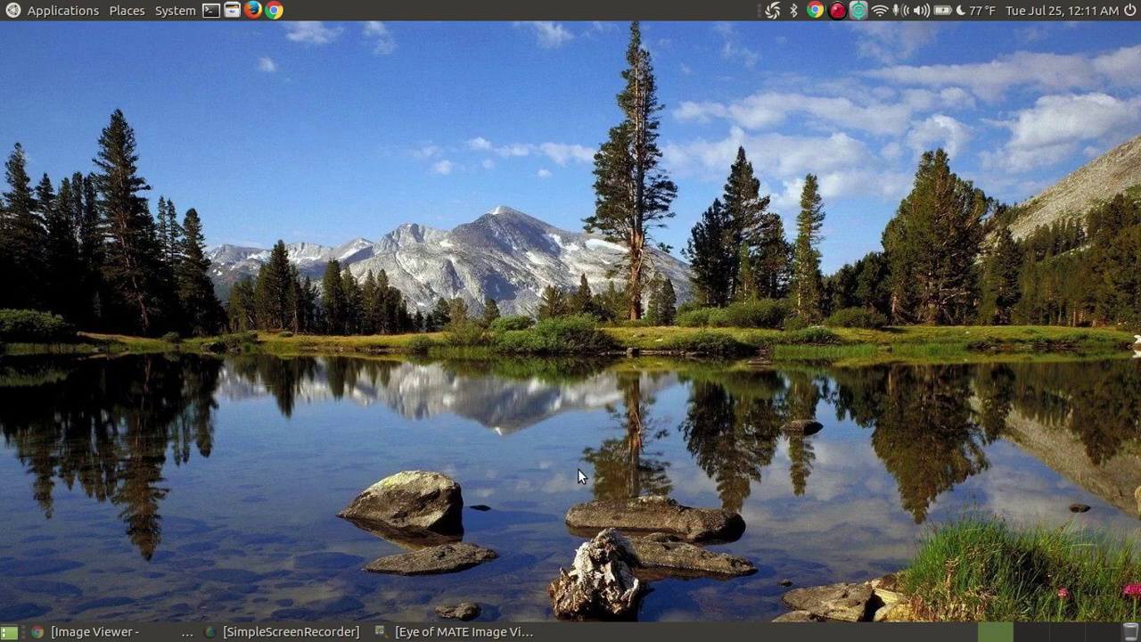
pyautogui.click(474, 635)
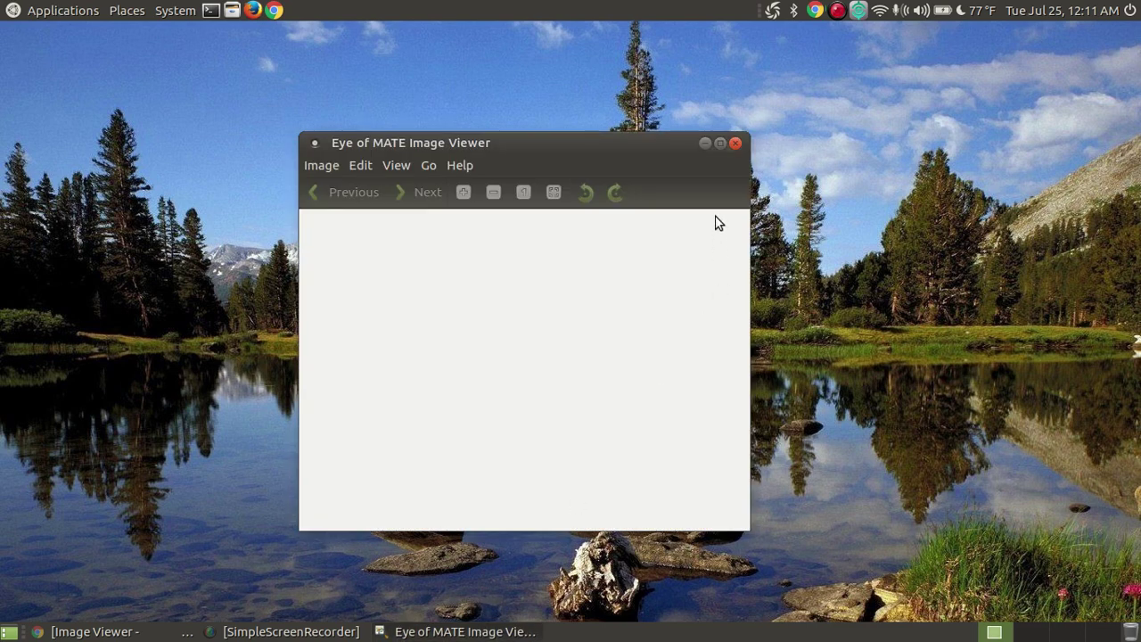
pyautogui.click(723, 146)
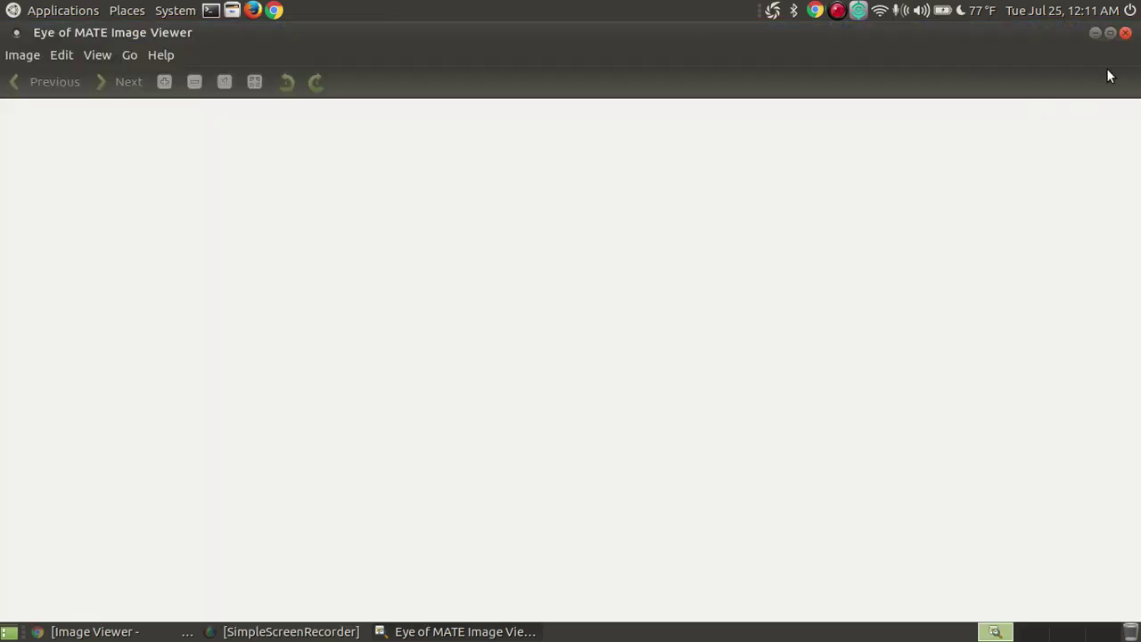
pyautogui.click(1111, 34)
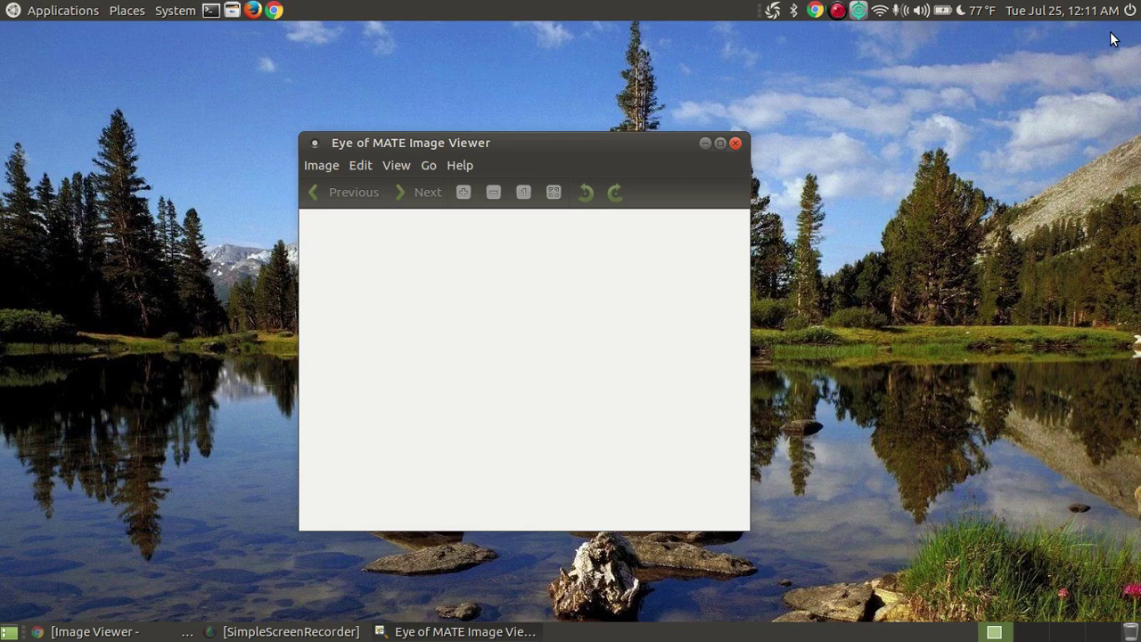
# Step: Close the viewer, relaunch it from Applications > Graphics, and maximize it
pyautogui.click(736, 143)
pyautogui.click(19, 11)
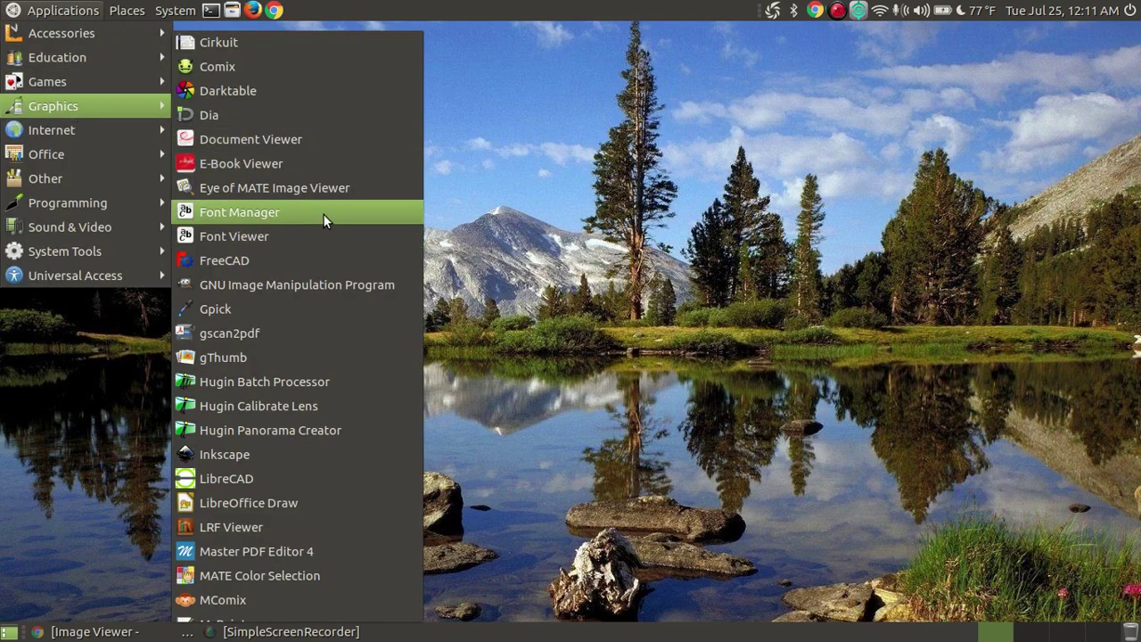
pyautogui.click(329, 193)
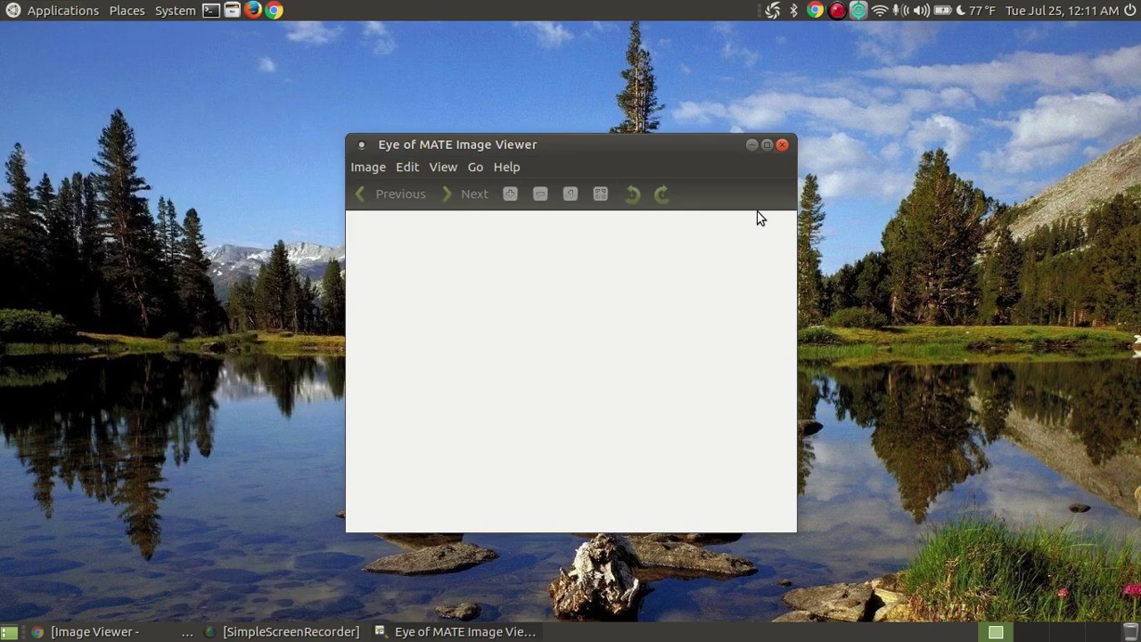
pyautogui.click(767, 146)
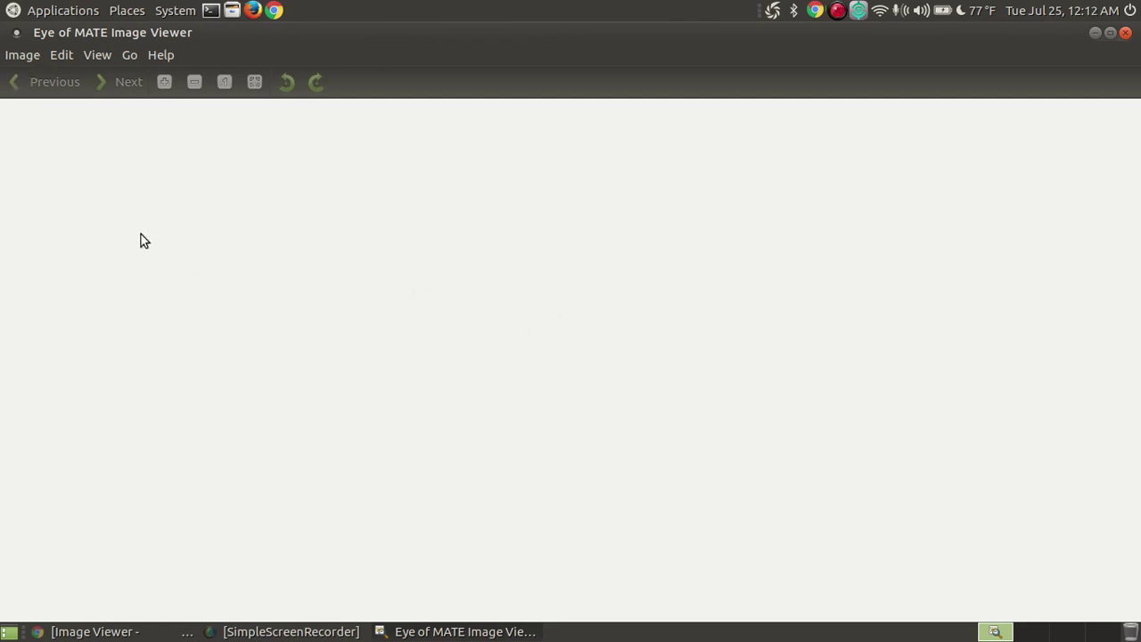
pyautogui.click(29, 56)
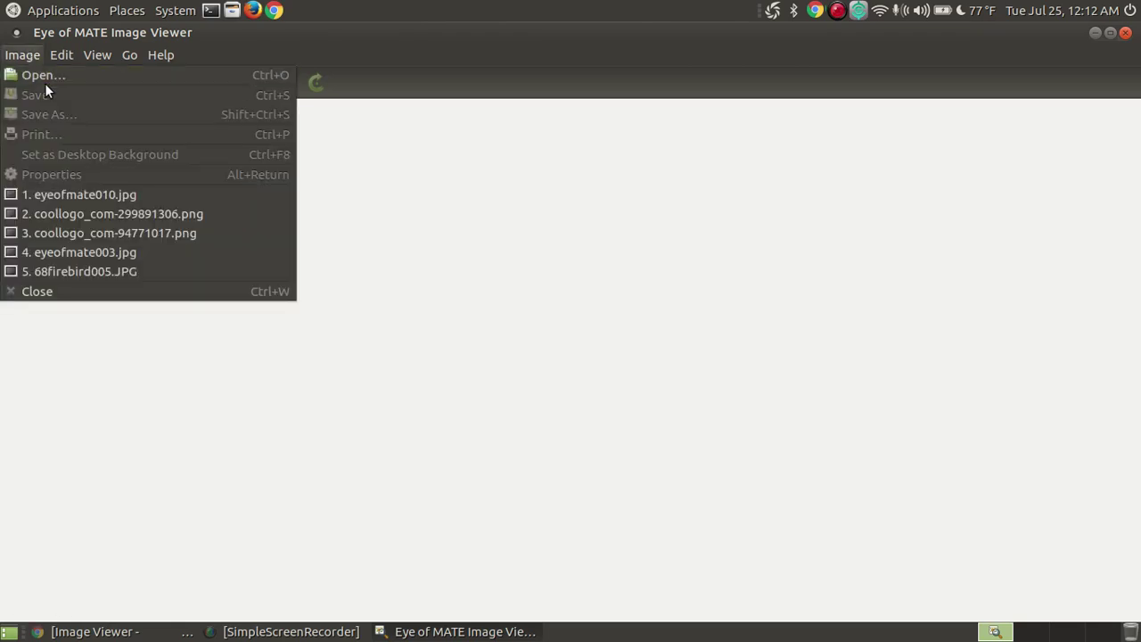
pyautogui.click(411, 50)
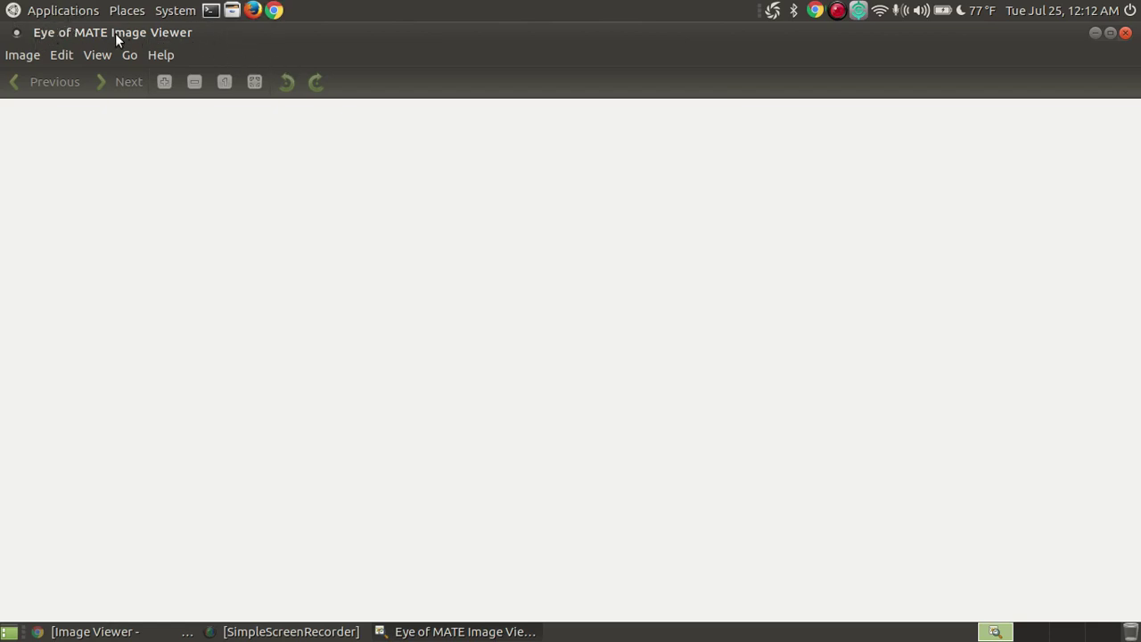
# Step: Look through the Image and Go menus, then dismiss them
pyautogui.click(14, 56)
pyautogui.moveTo(52, 55)
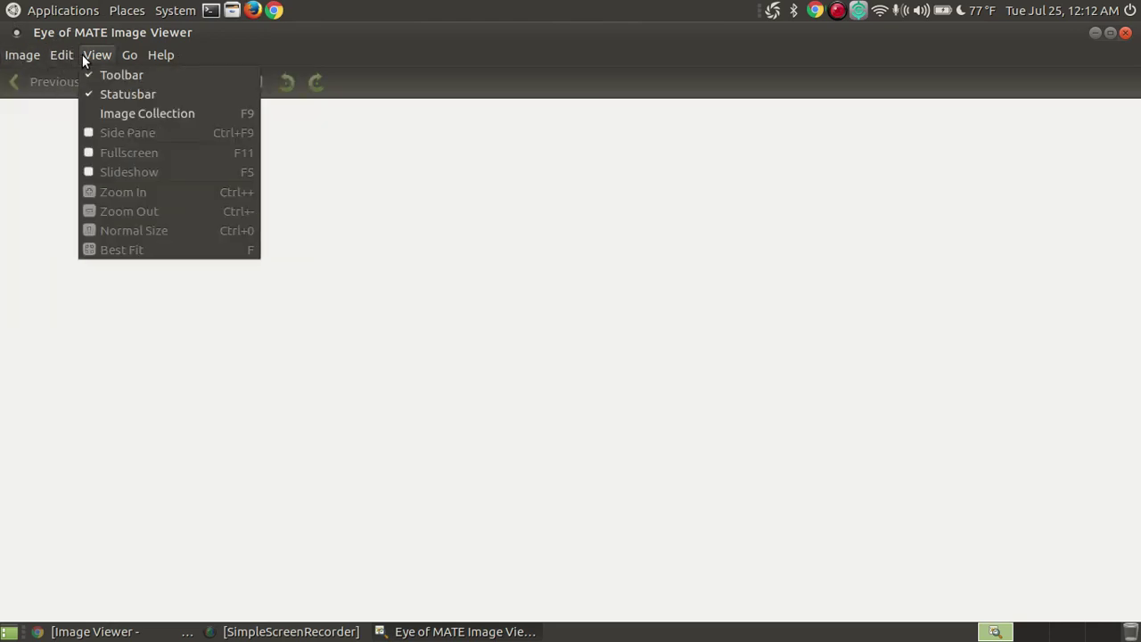
pyautogui.moveTo(157, 51)
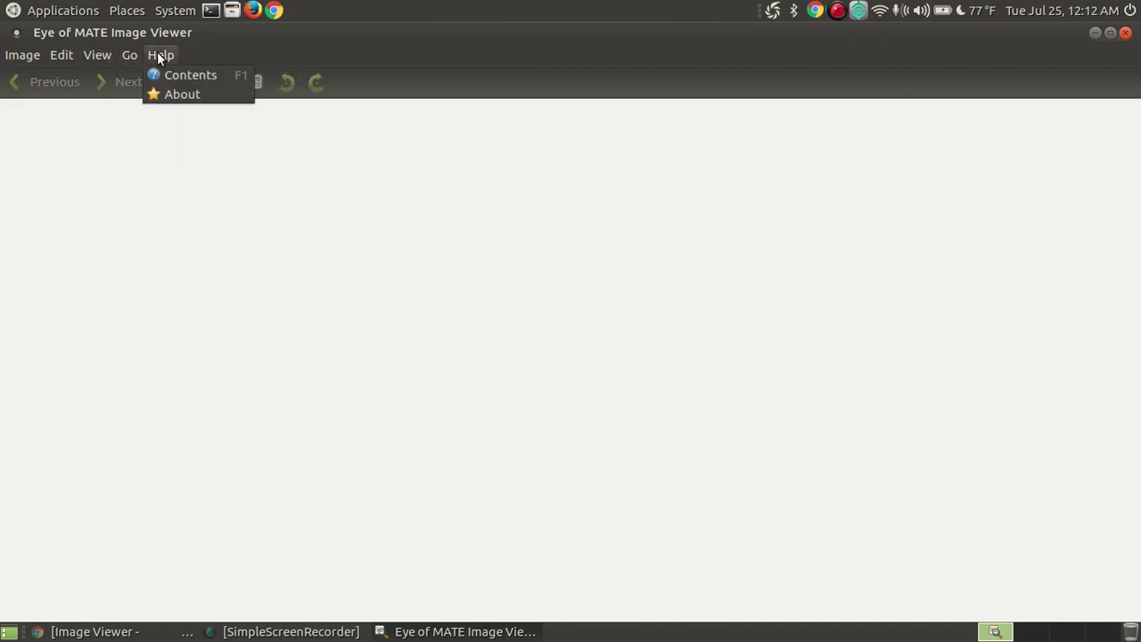
pyautogui.press('Right')
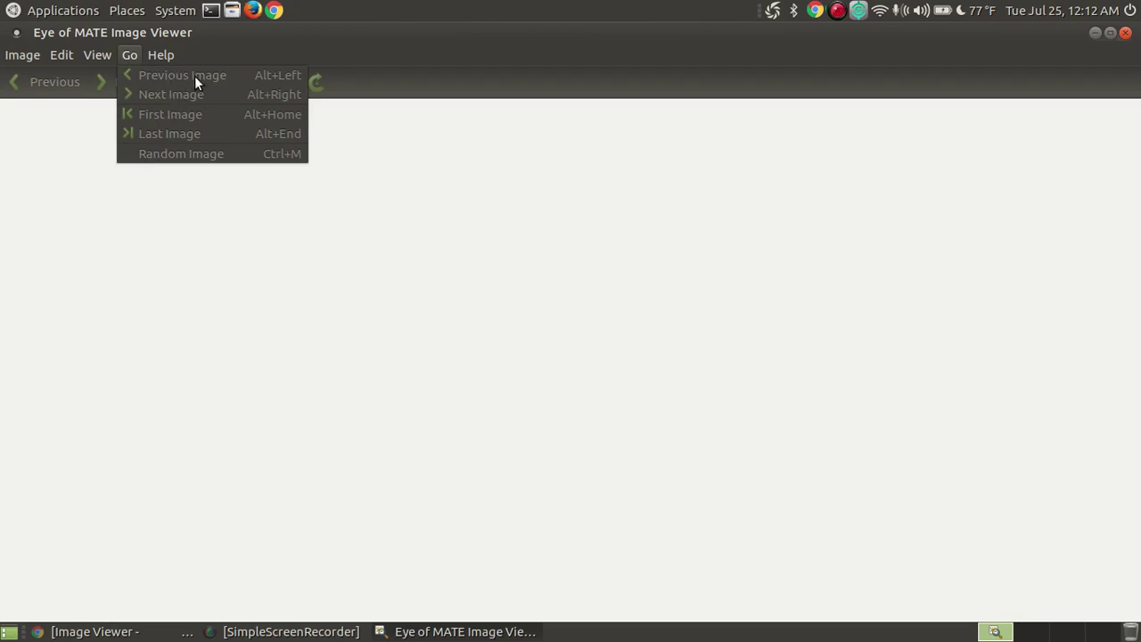
pyautogui.click(352, 337)
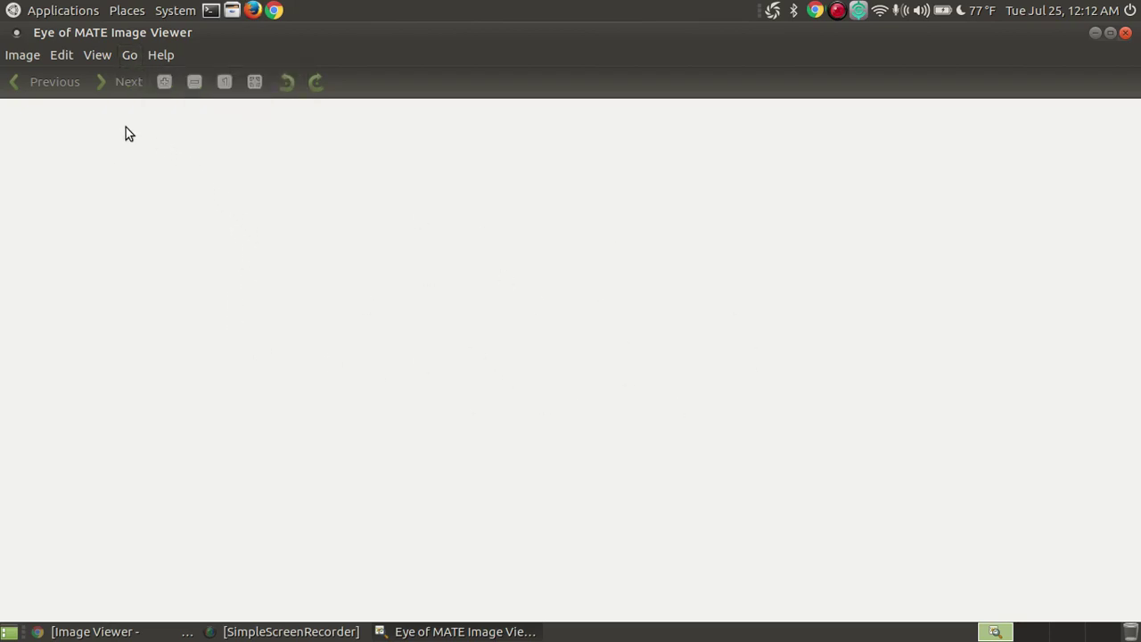
# Step: Browse the View, Edit and Help menus, ending back on the Image menu
pyautogui.click(98, 56)
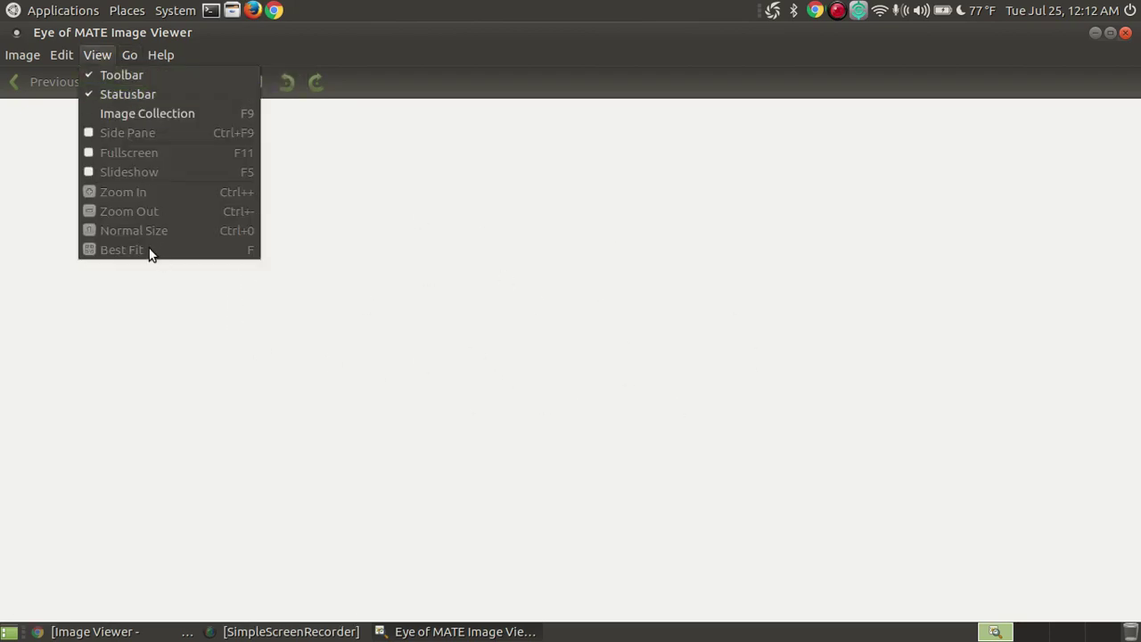
pyautogui.click(69, 57)
pyautogui.click(111, 53)
pyautogui.click(174, 52)
pyautogui.click(115, 52)
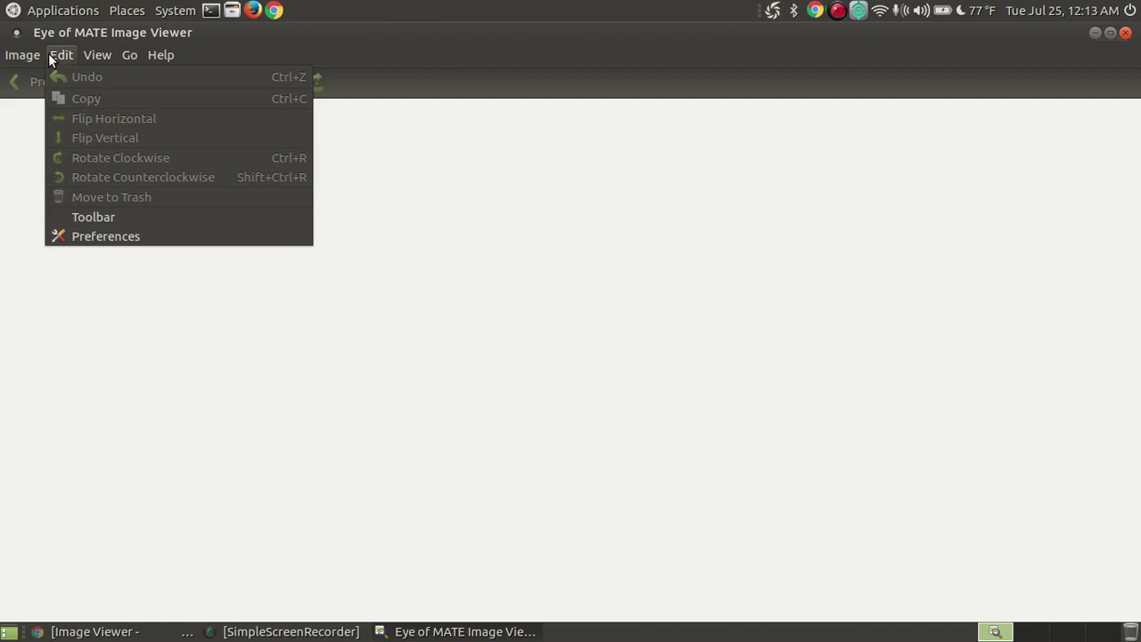
pyautogui.moveTo(161, 55)
pyautogui.moveTo(65, 59)
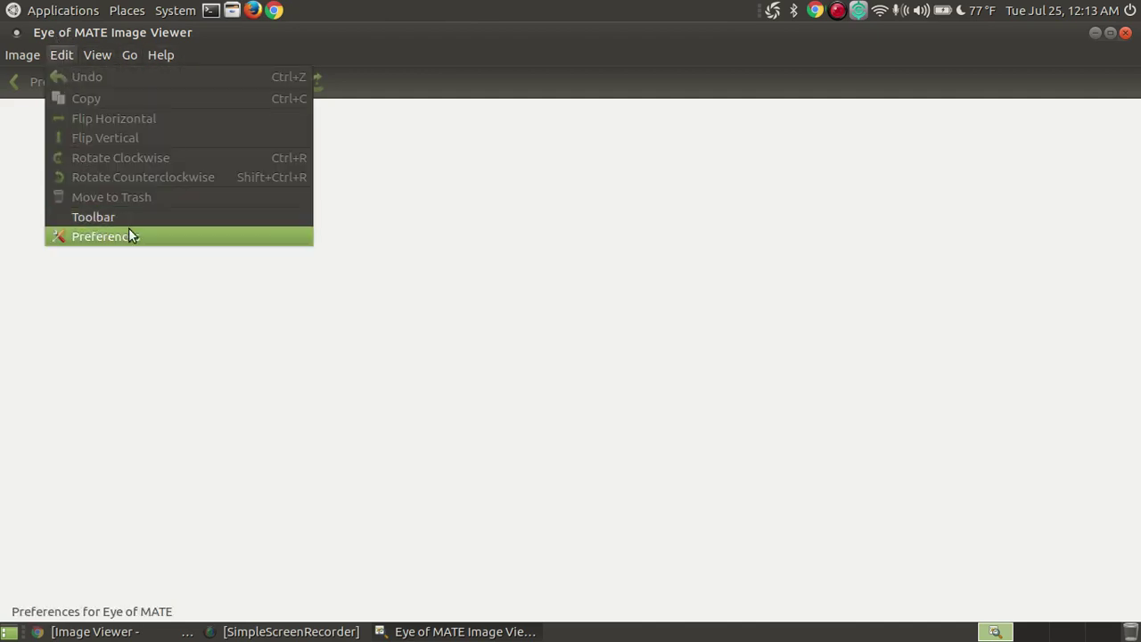
pyautogui.moveTo(25, 61)
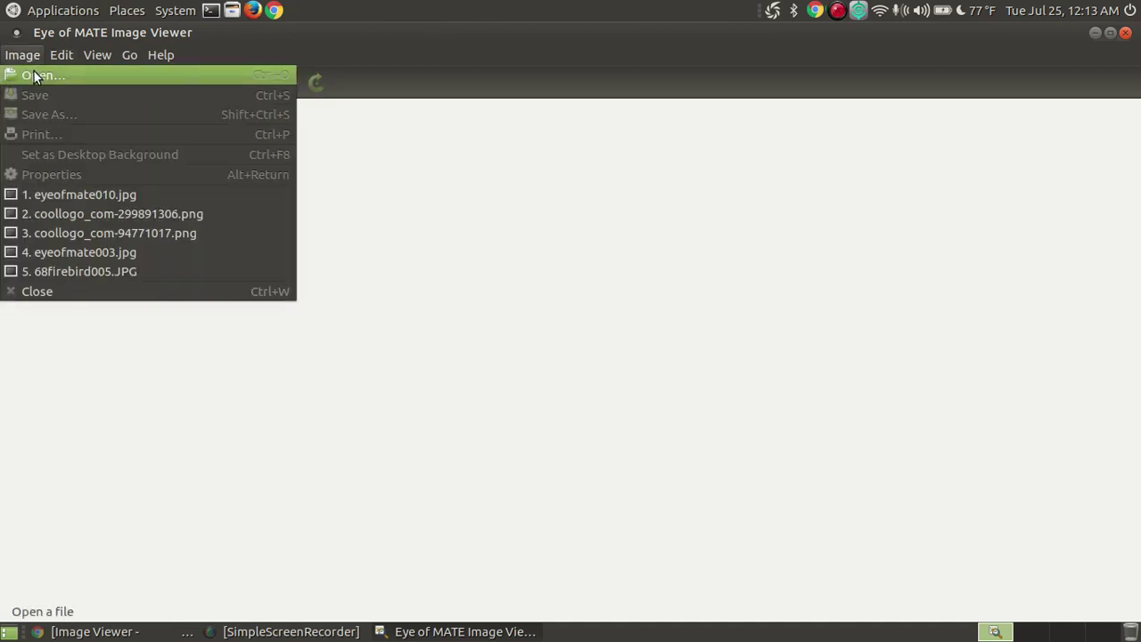
# Step: Open 68firebird002.JPG from the Pictures > Firebird folder
pyautogui.click(32, 79)
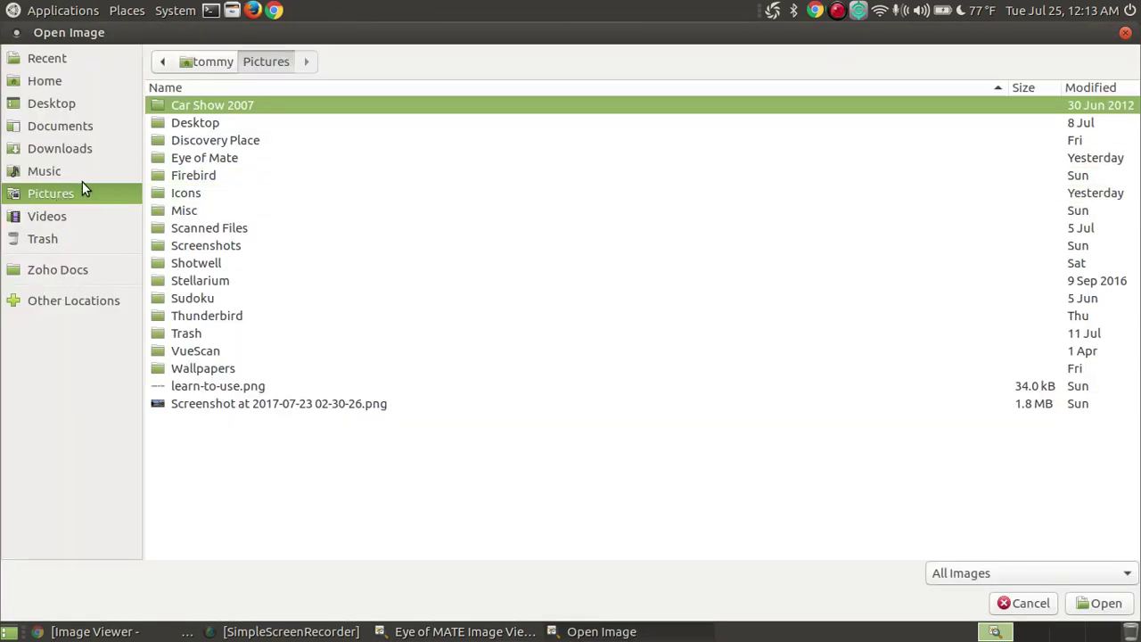
pyautogui.doubleClick(212, 176)
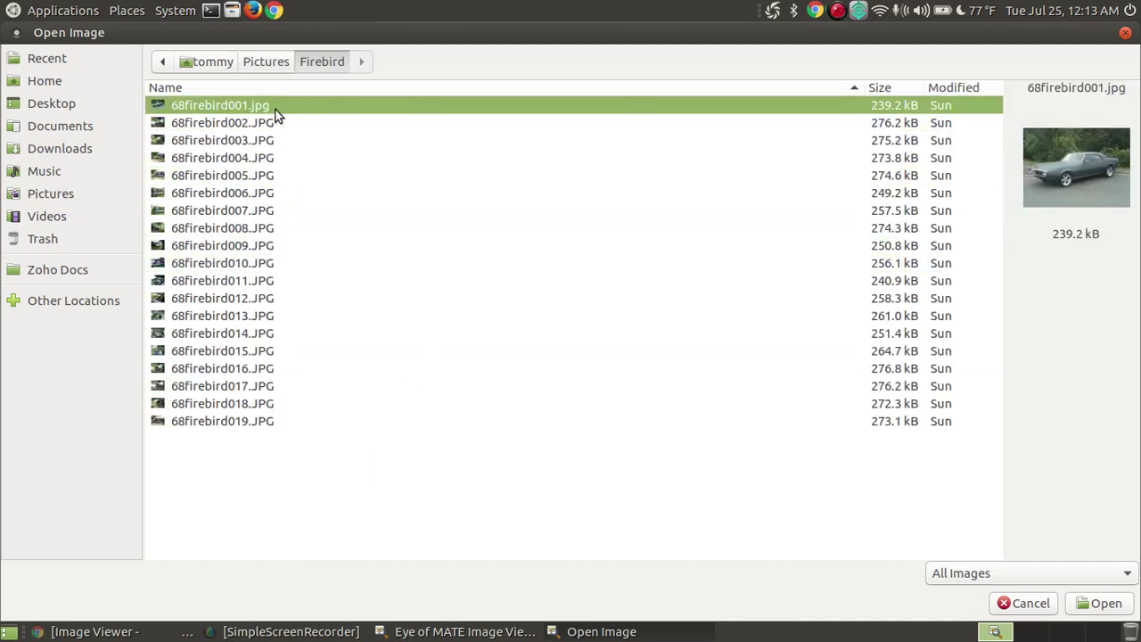
pyautogui.doubleClick(214, 124)
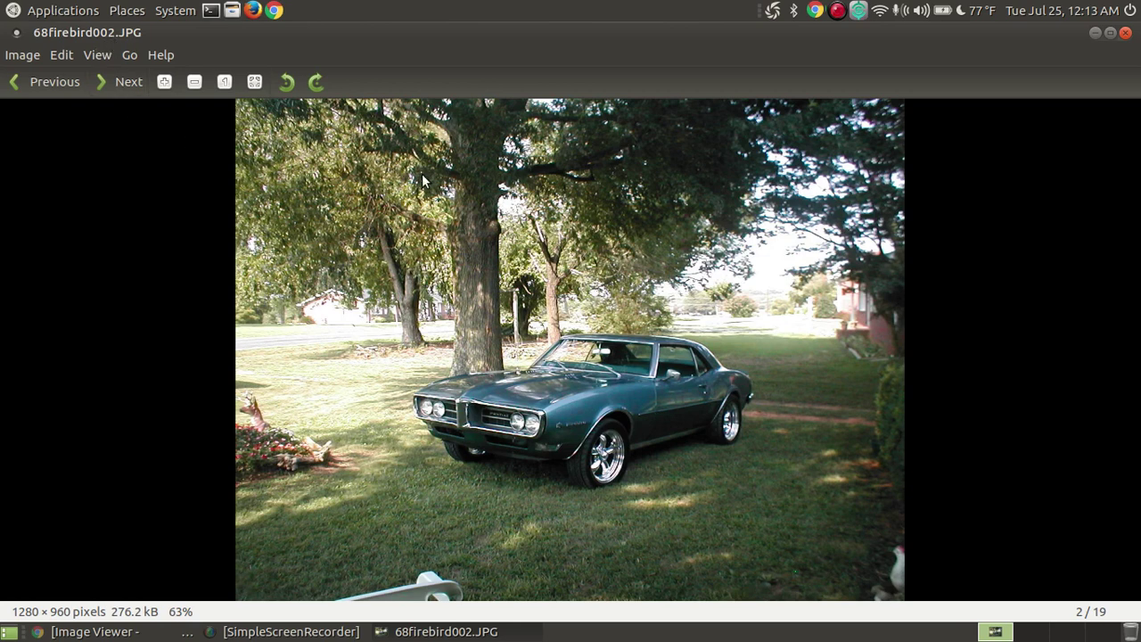
# Step: Step back to 68firebird001.jpg, wrap to 68firebird019.JPG, then forward to 68firebird001.jpg
pyautogui.click(18, 83)
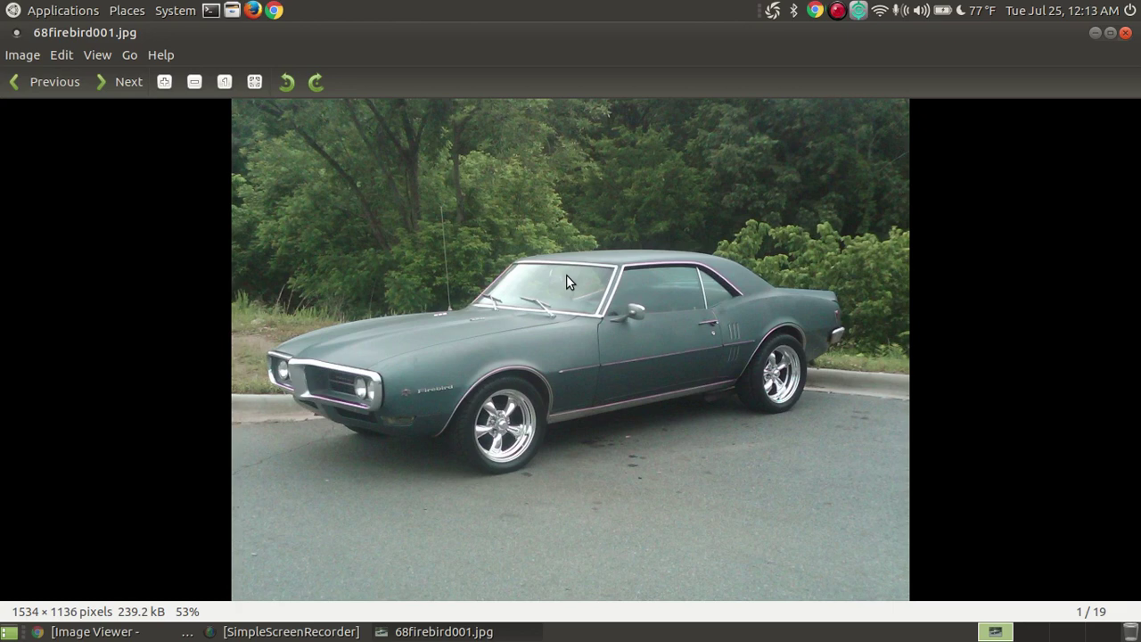
pyautogui.click(19, 83)
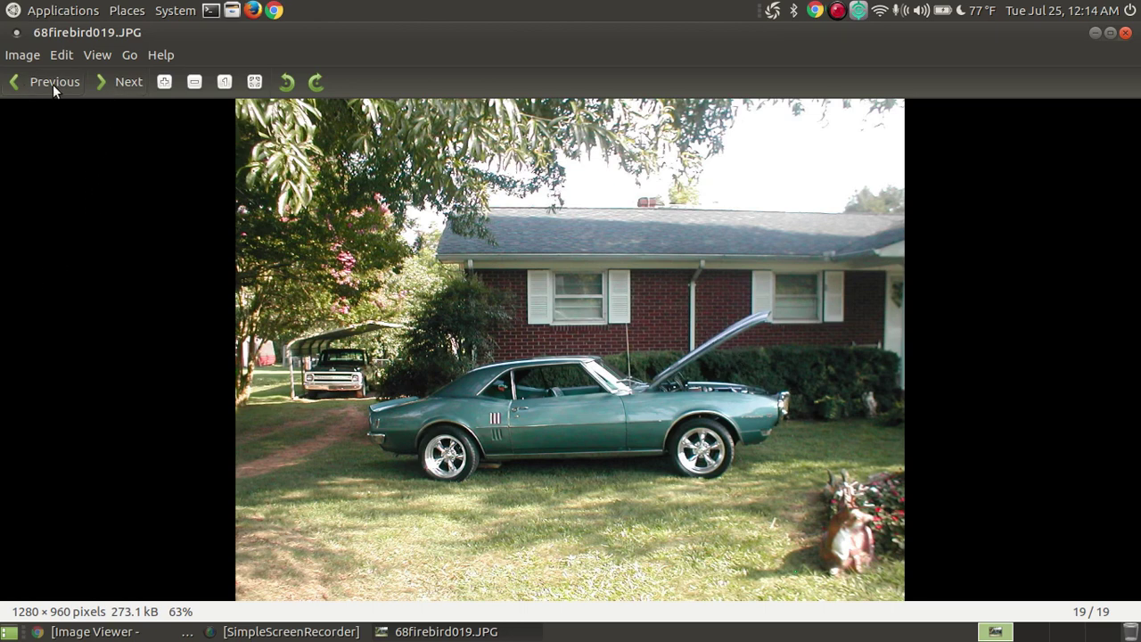
pyautogui.click(116, 81)
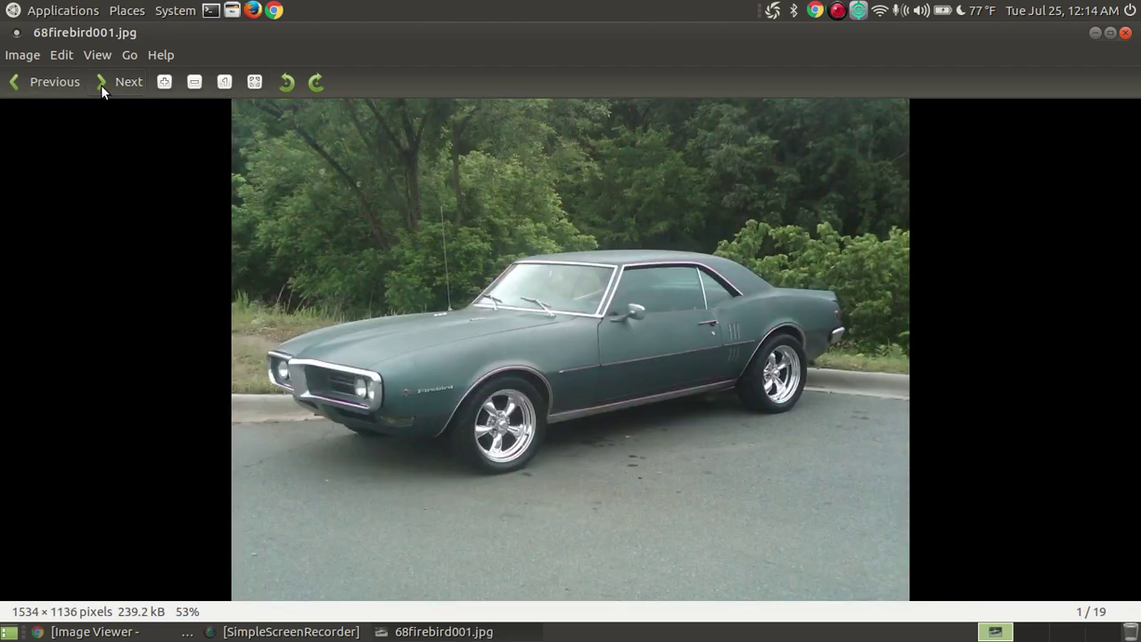
# Step: Advance through all 19 Firebird photos until the collection wraps back to 68firebird001.jpg
pyautogui.click(127, 82)
pyautogui.click(126, 82)
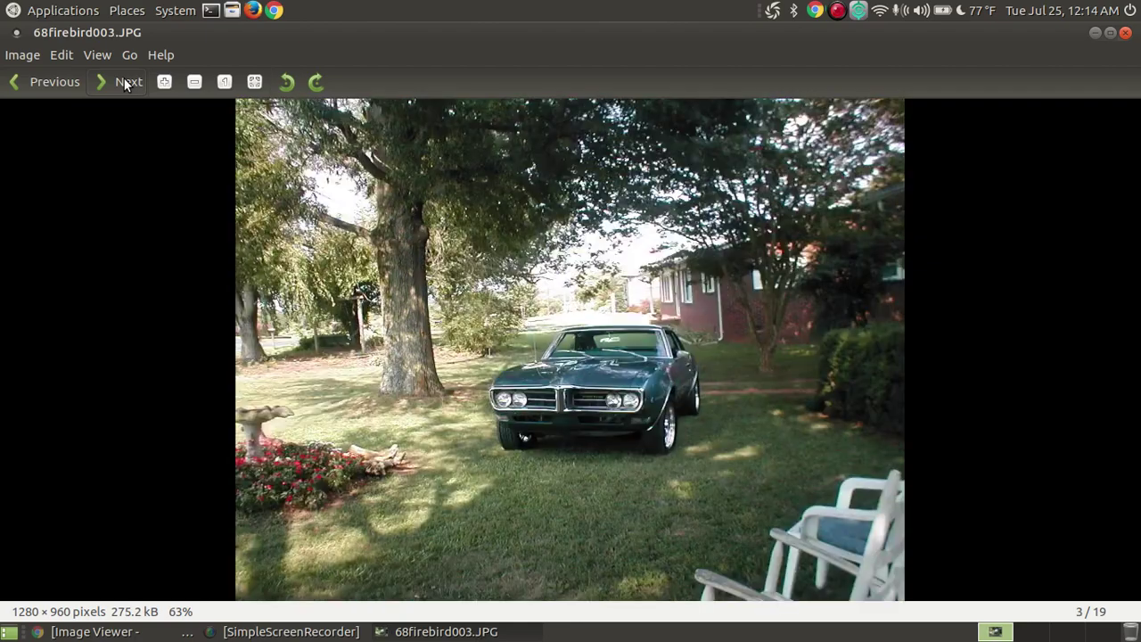
pyautogui.click(125, 82)
pyautogui.click(124, 82)
pyautogui.click(123, 82)
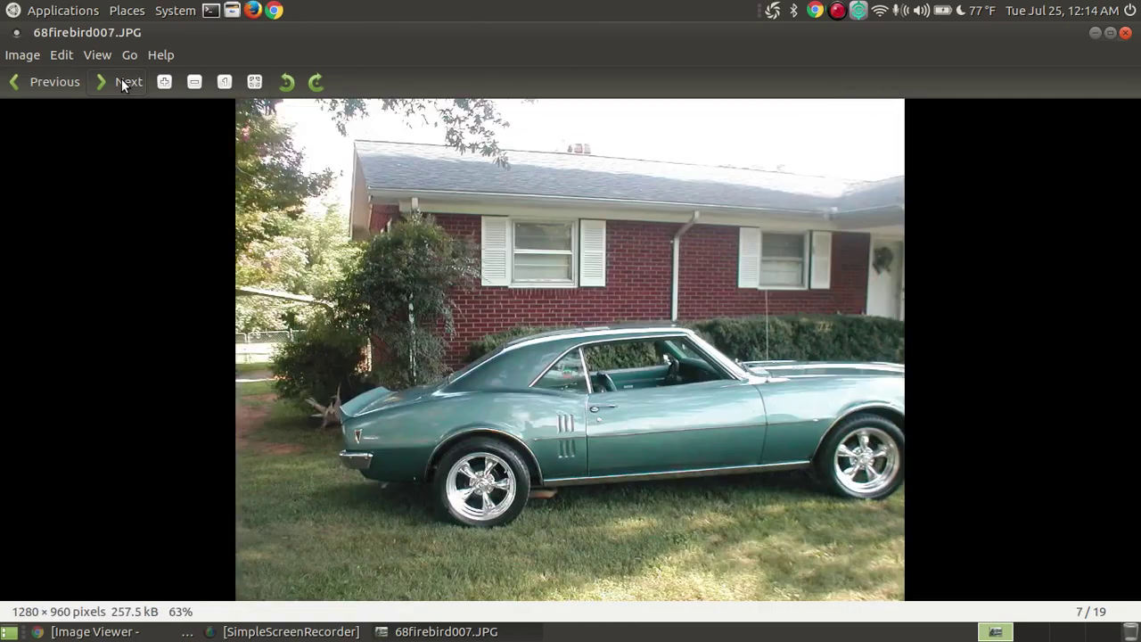
pyautogui.click(121, 82)
pyautogui.click(121, 83)
pyautogui.click(121, 83)
pyautogui.click(122, 83)
pyautogui.click(122, 83)
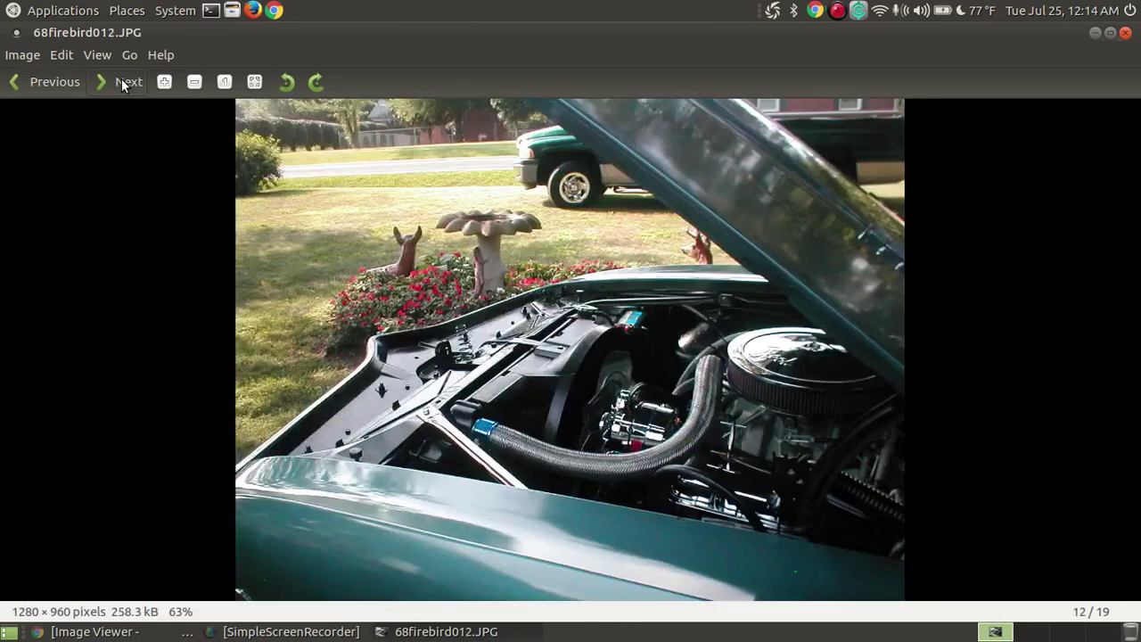
pyautogui.click(121, 83)
pyautogui.click(121, 83)
pyautogui.click(121, 83)
pyautogui.click(121, 83)
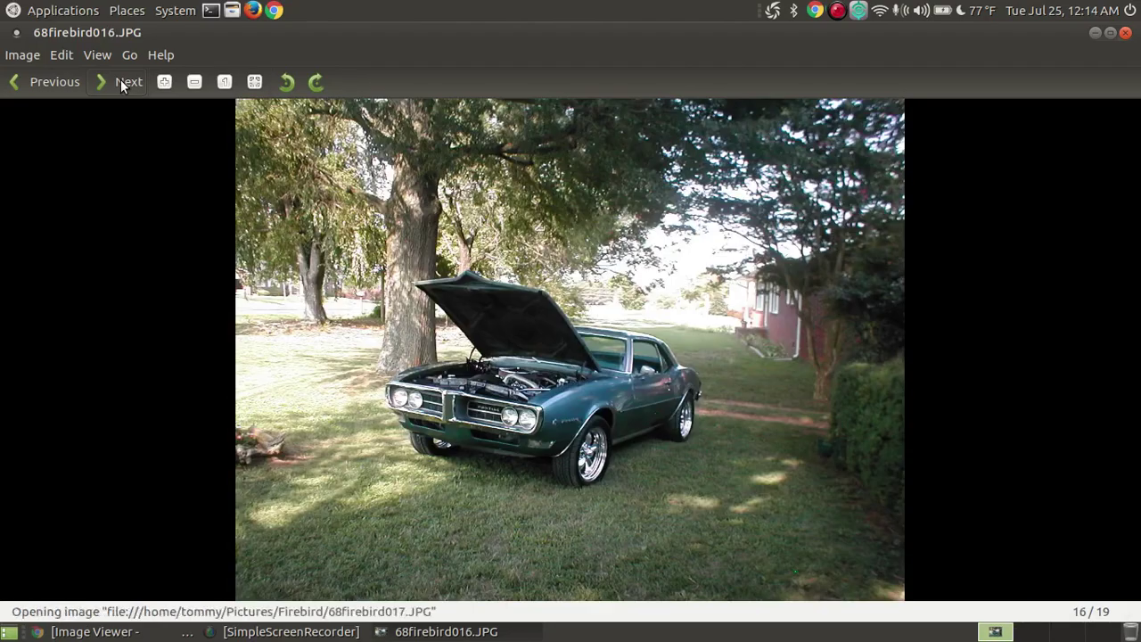
pyautogui.click(121, 83)
pyautogui.click(122, 83)
pyautogui.click(121, 83)
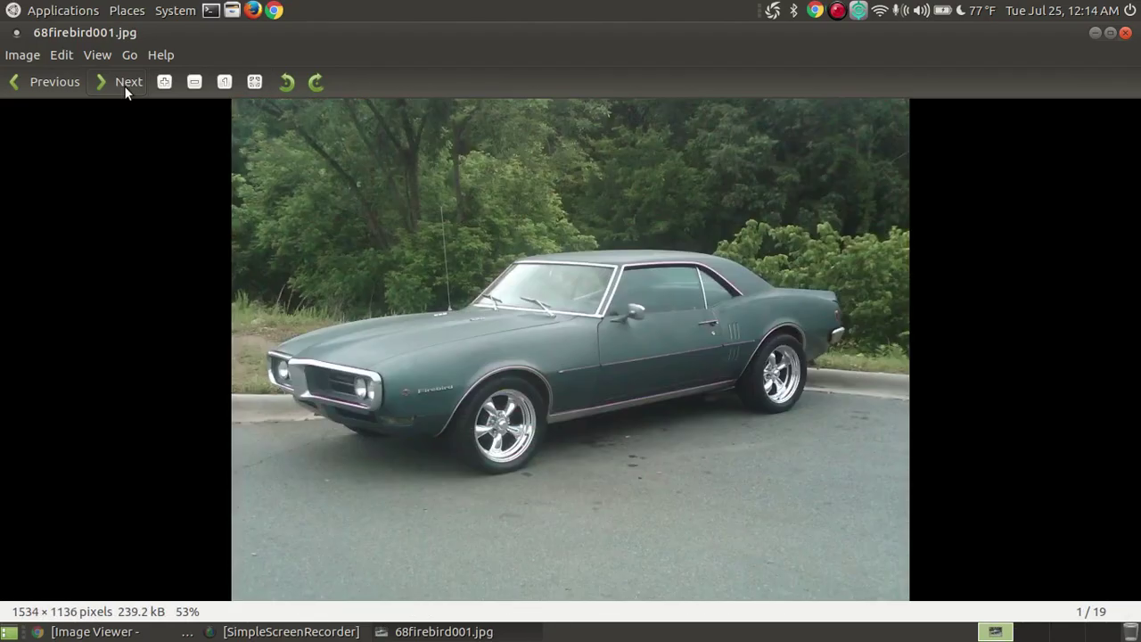
# Step: Advance to photo 6 of 19, then go back one to 68firebird005.JPG
pyautogui.click(124, 80)
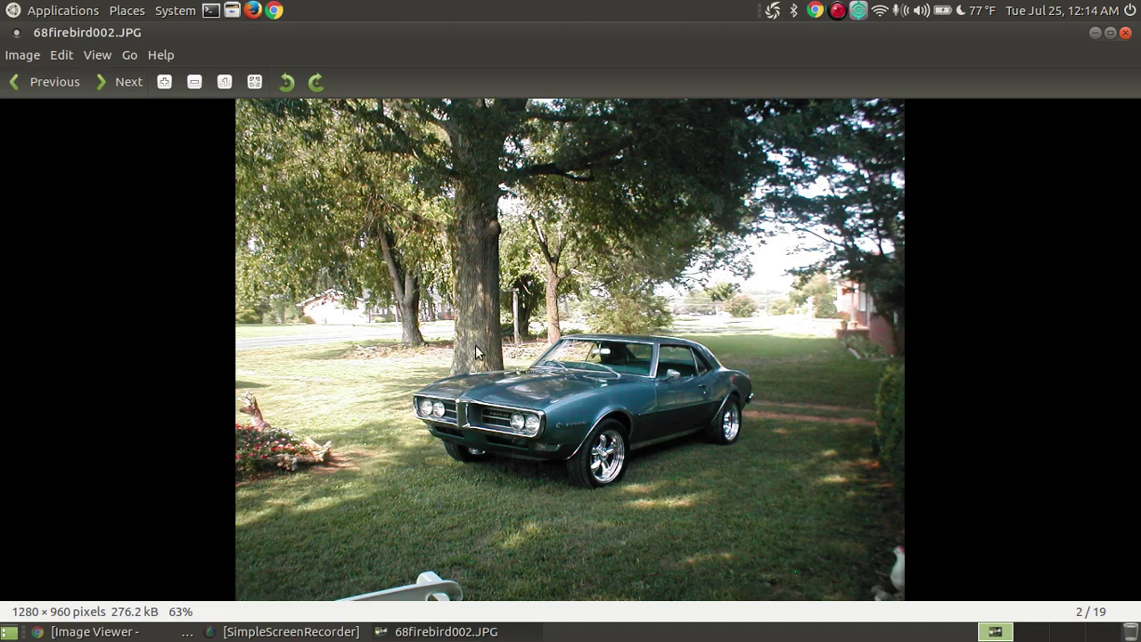
pyautogui.click(115, 82)
pyautogui.click(115, 82)
pyautogui.click(115, 82)
pyautogui.click(116, 82)
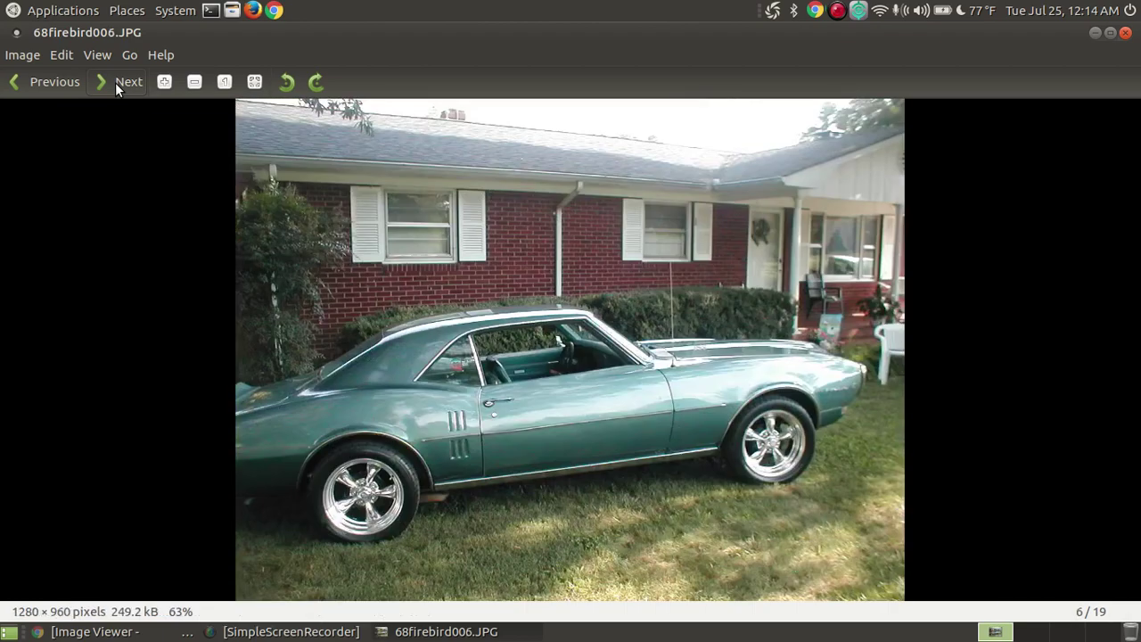
pyautogui.click(36, 87)
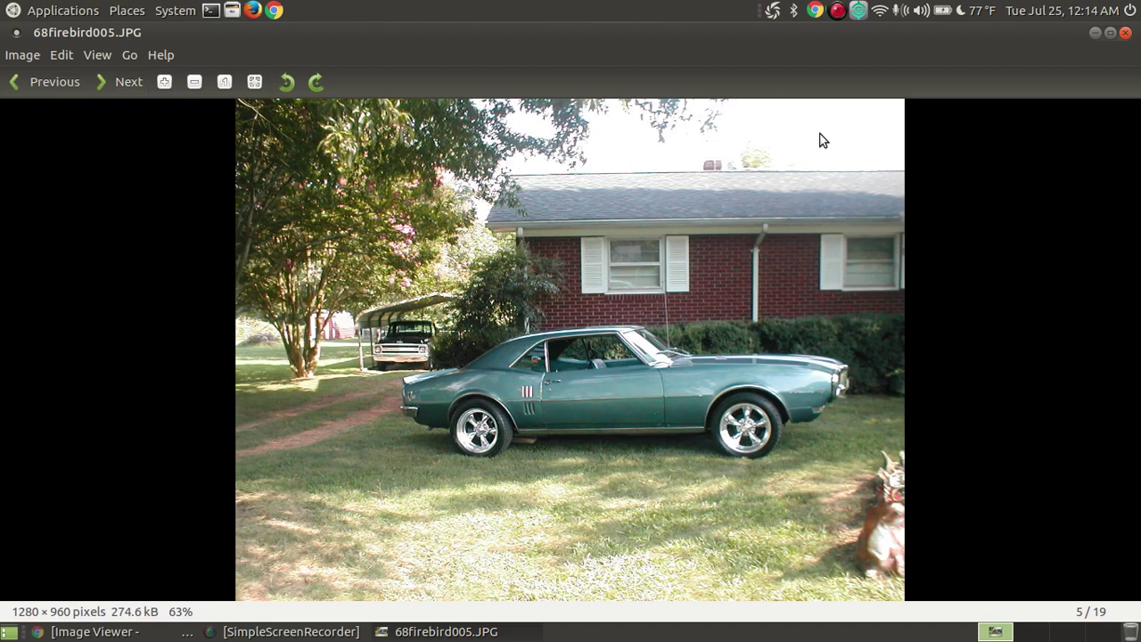
pyautogui.click(165, 82)
pyautogui.click(165, 82)
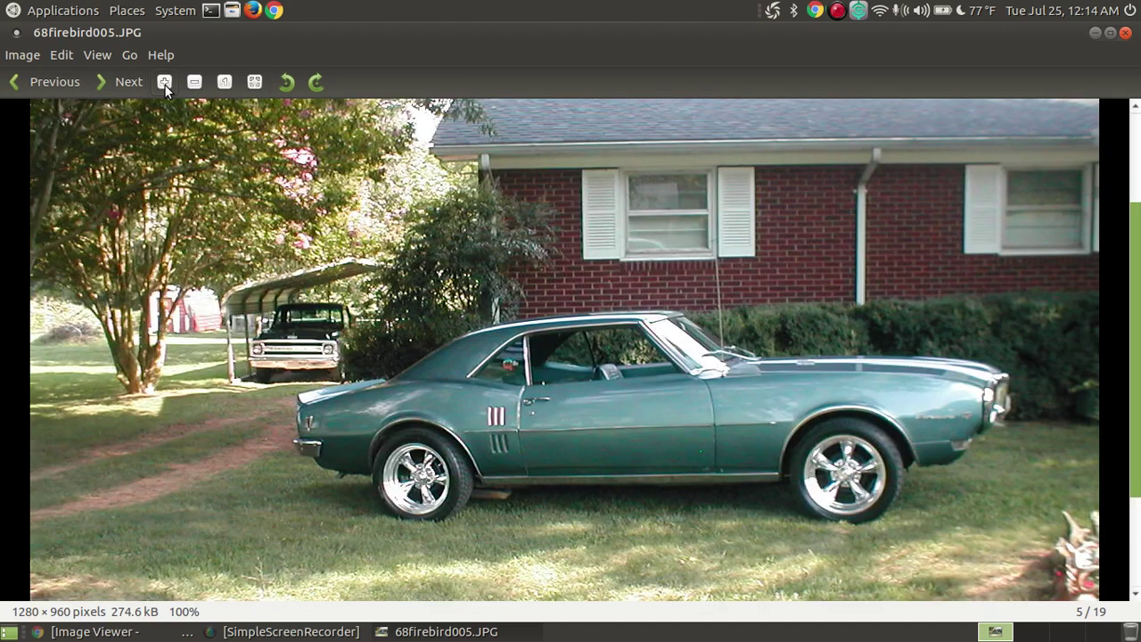
pyautogui.click(165, 82)
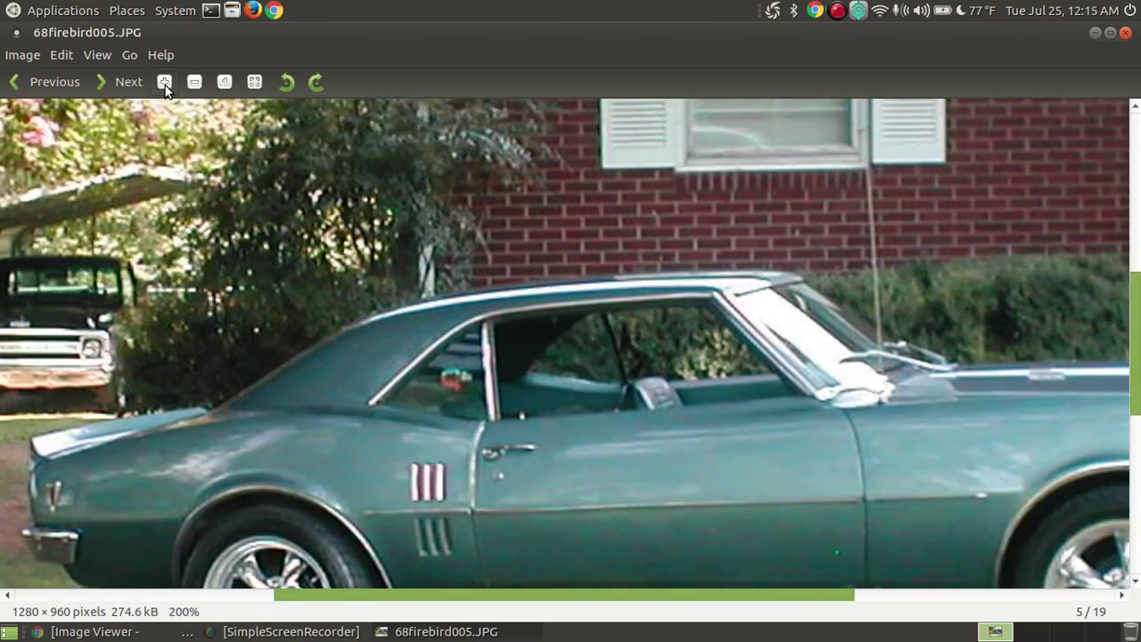
pyautogui.moveTo(458, 396); pyautogui.dragTo(486, 183)
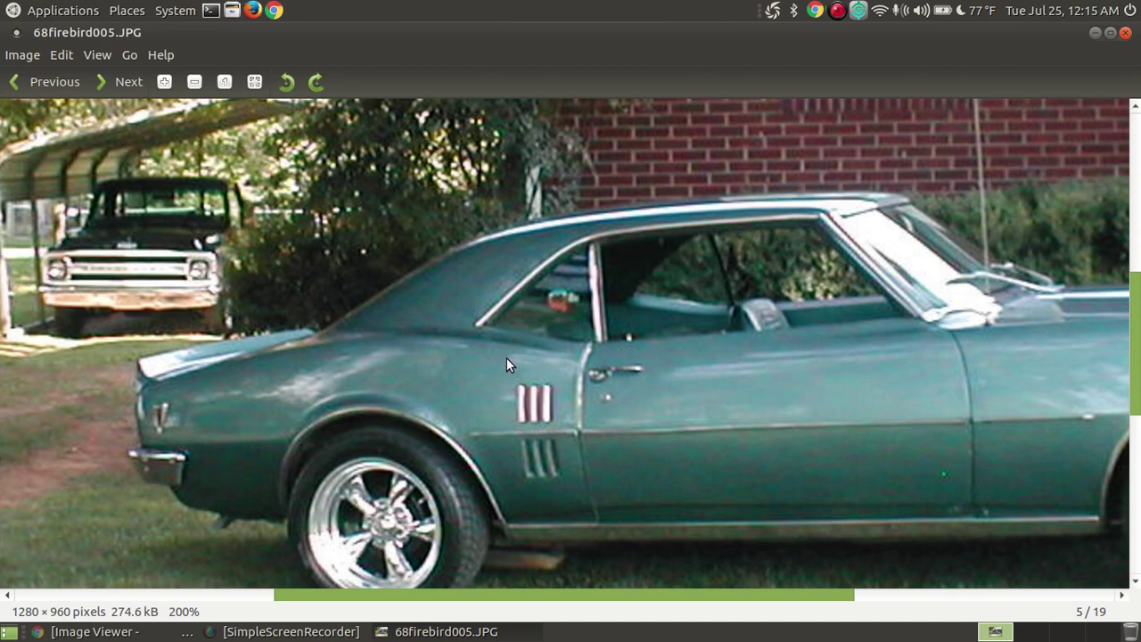
pyautogui.click(193, 84)
pyautogui.click(193, 86)
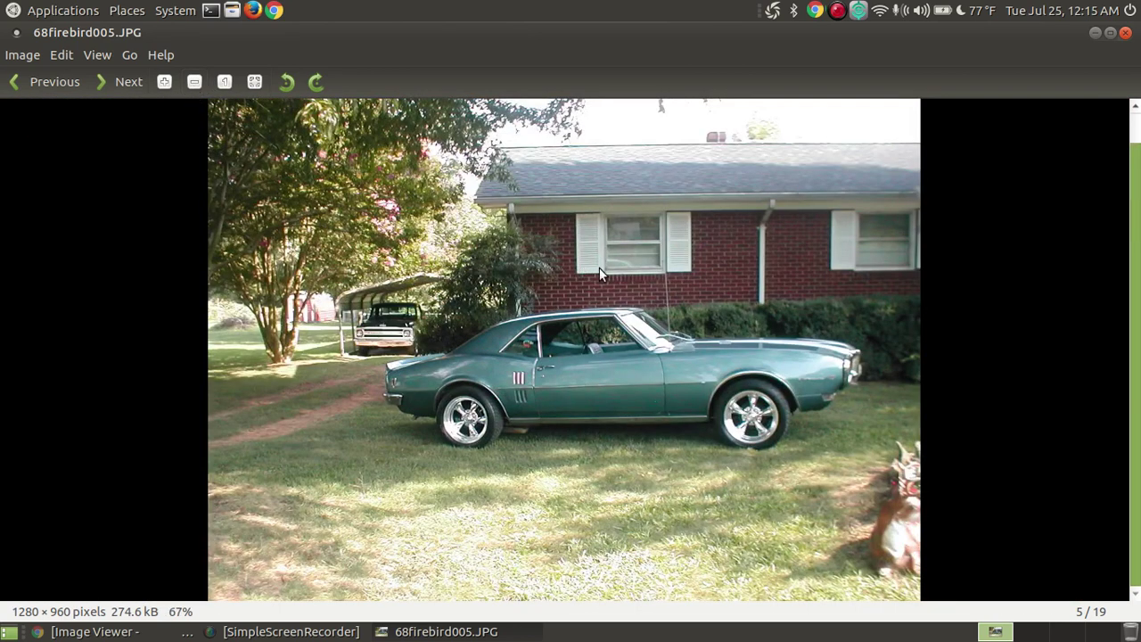
pyautogui.click(225, 82)
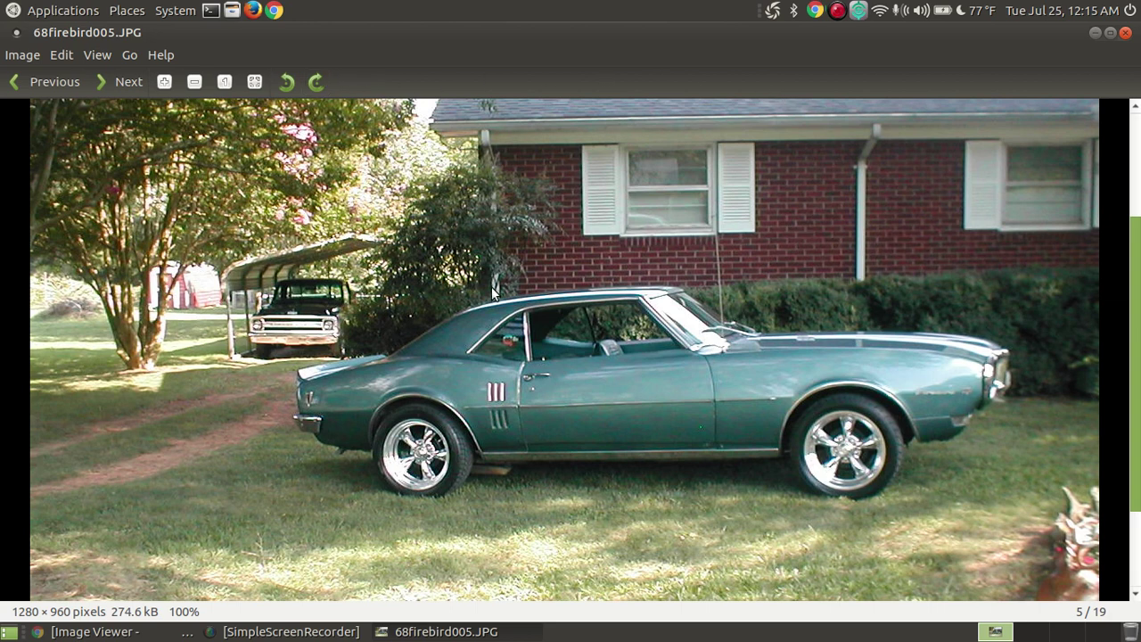
pyautogui.click(254, 82)
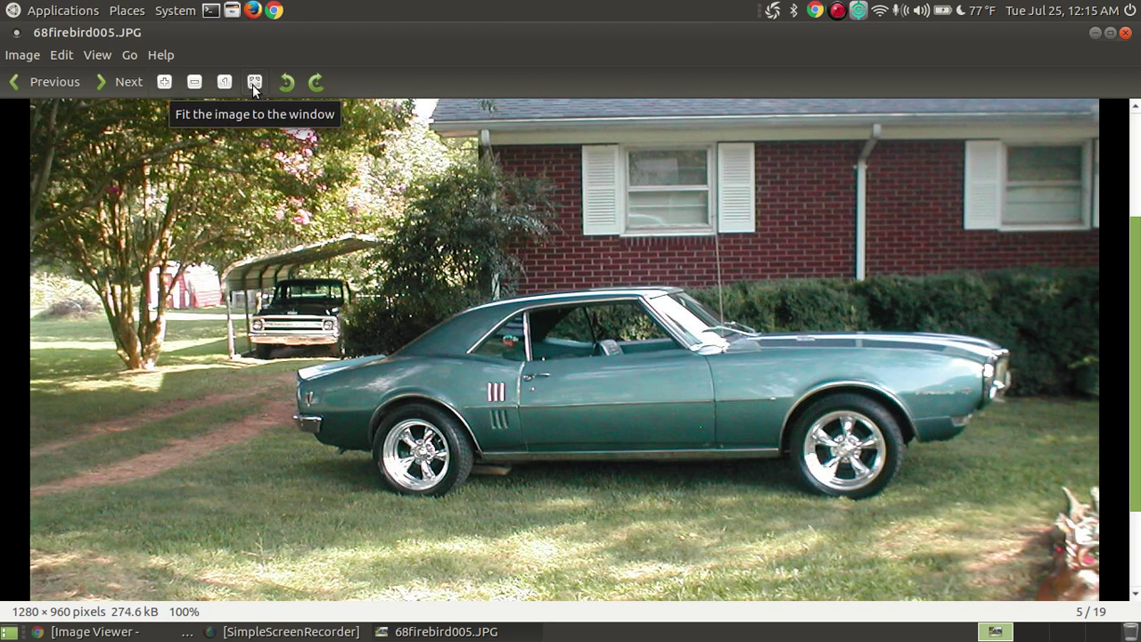
pyautogui.click(254, 82)
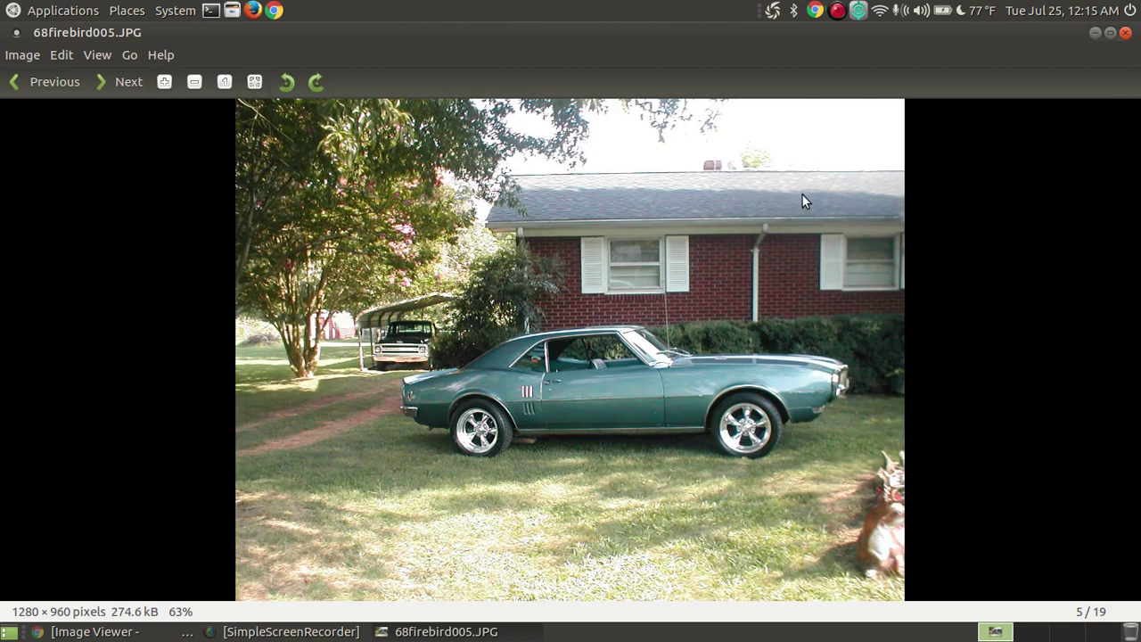
pyautogui.click(225, 81)
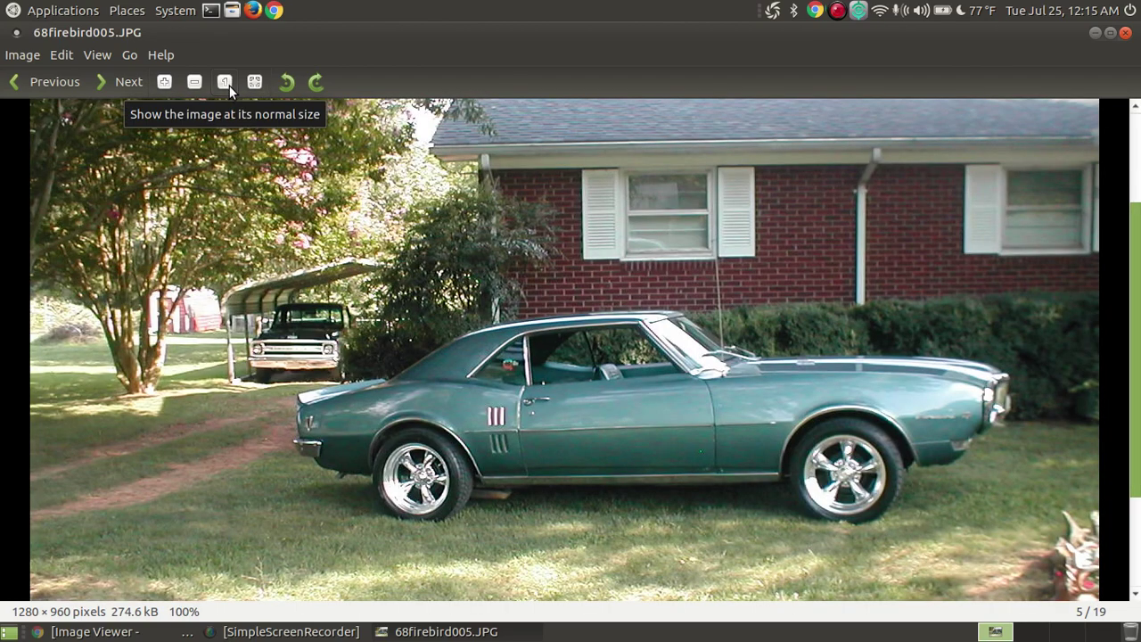
pyautogui.click(255, 82)
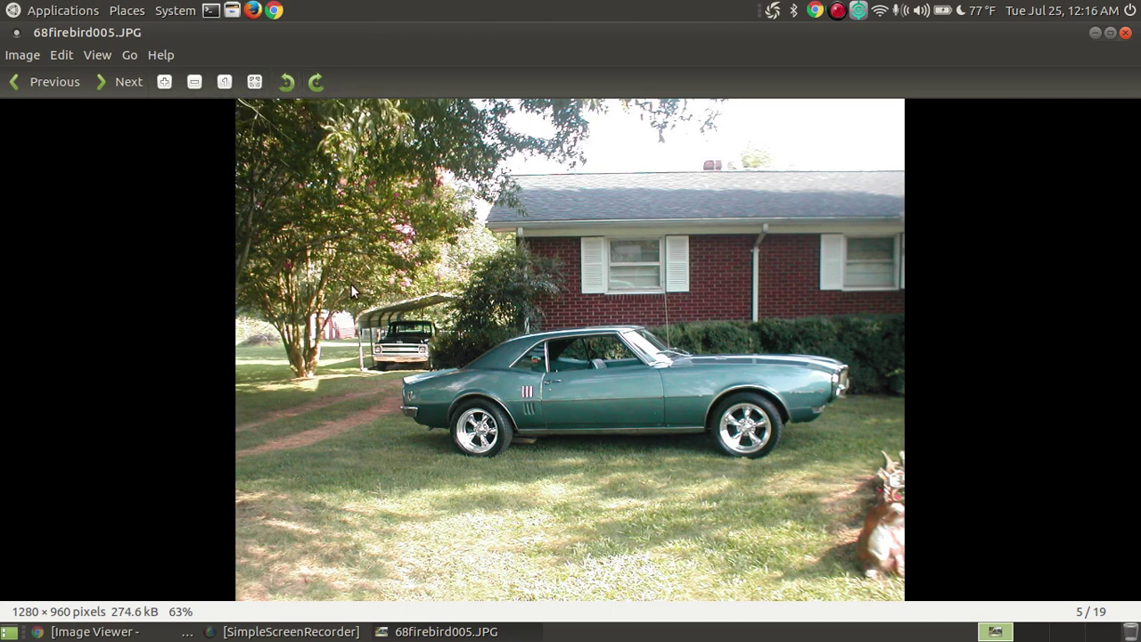
# Step: Rotate 68firebird005.JPG left once, then right repeatedly back to its original landscape orientation
pyautogui.click(285, 88)
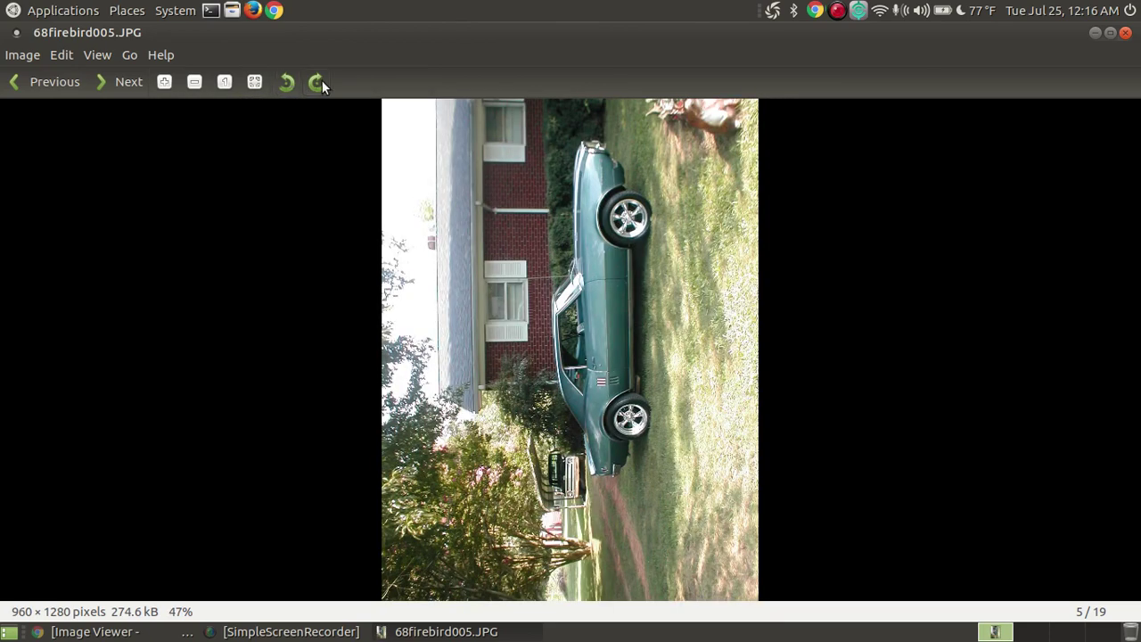
pyautogui.click(322, 80)
pyautogui.click(317, 82)
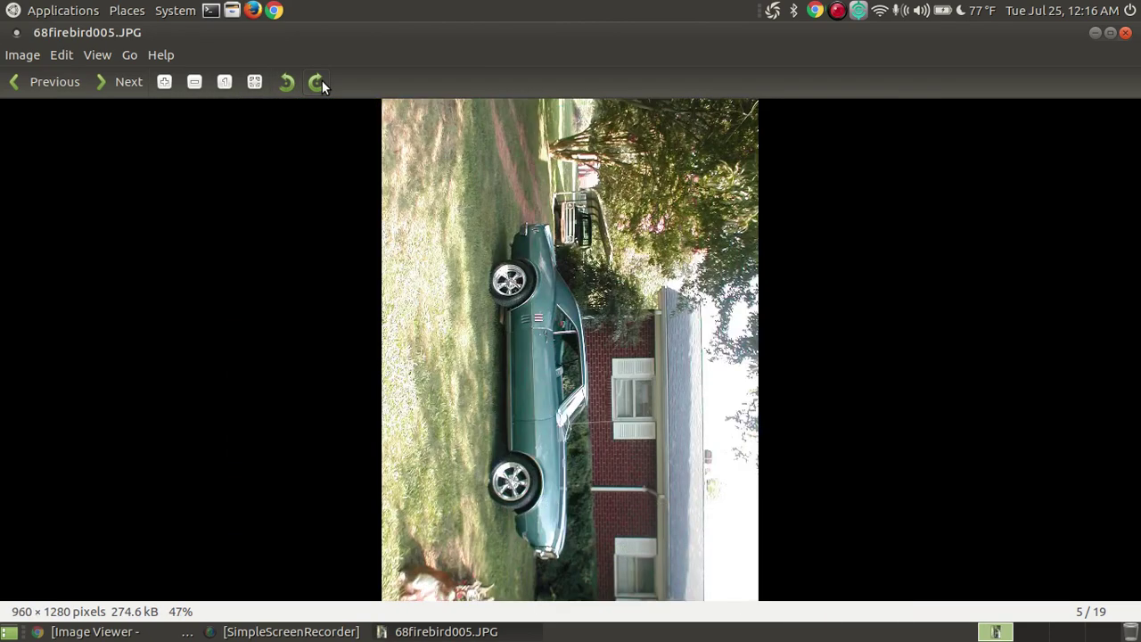
pyautogui.click(316, 82)
pyautogui.click(316, 82)
pyautogui.click(316, 82)
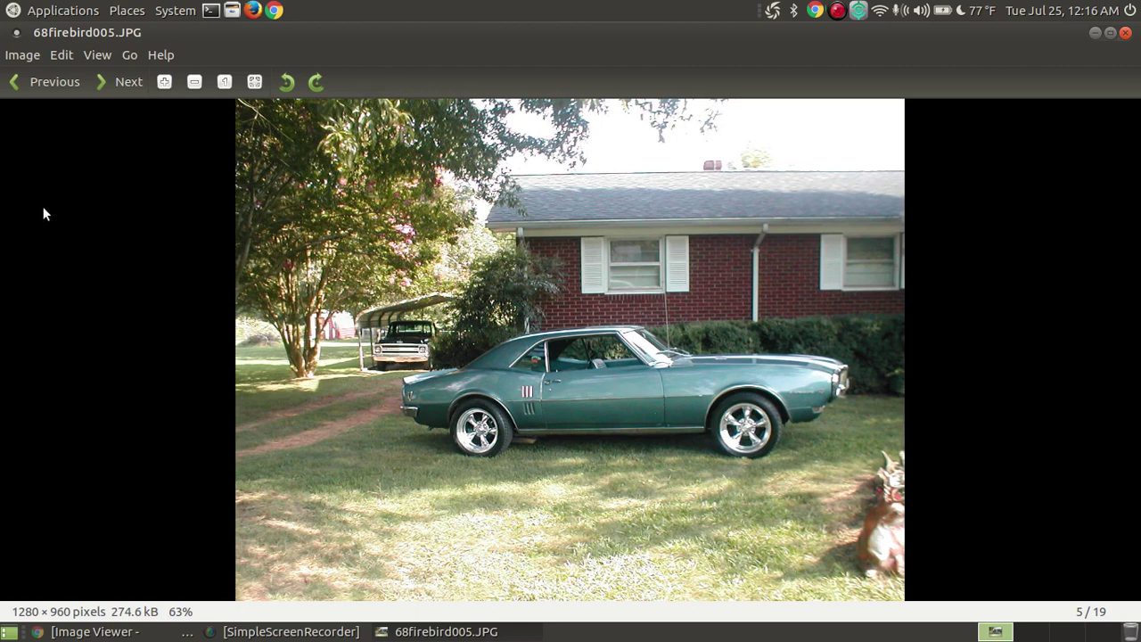
pyautogui.click(18, 56)
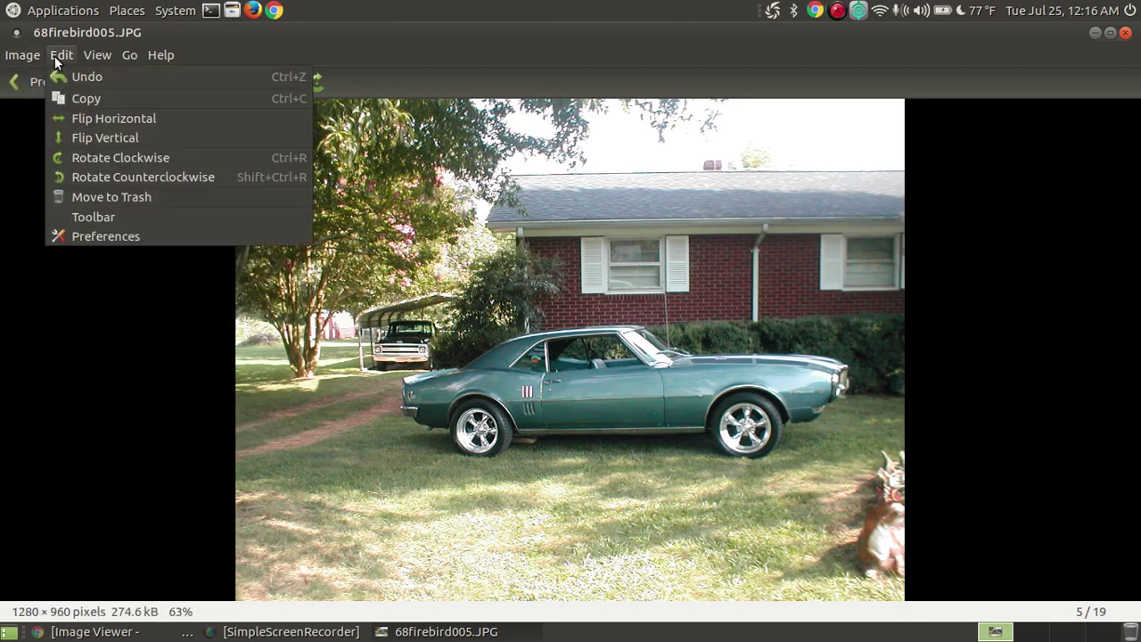
# Step: Dismiss the open menu and close the viewer, discarding the rotation changes
pyautogui.press('Escape')
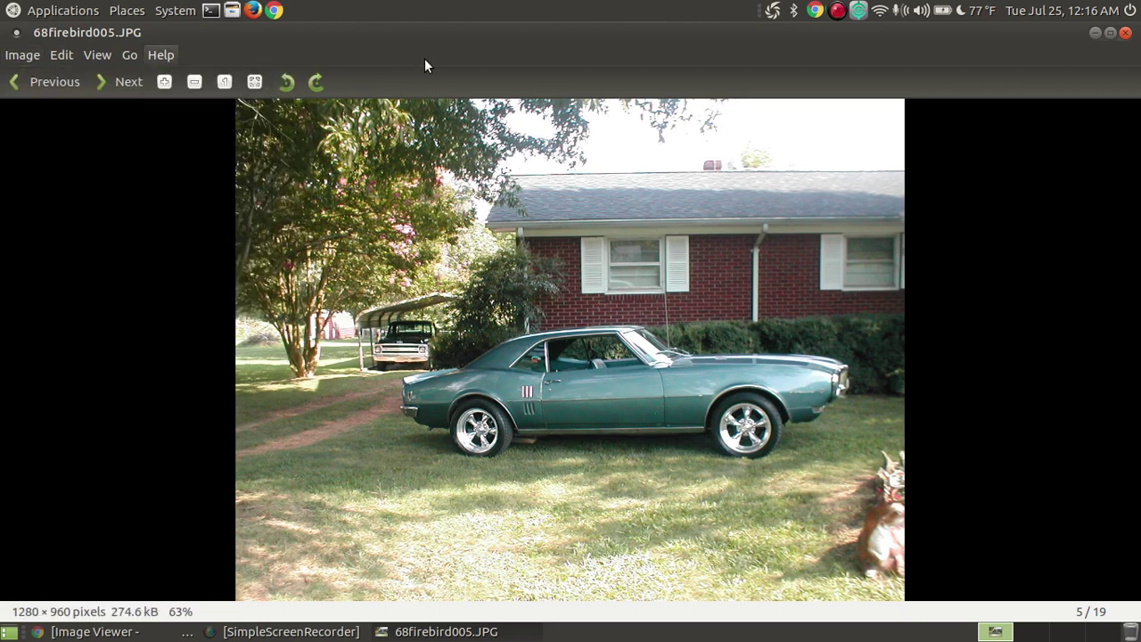
pyautogui.click(1125, 33)
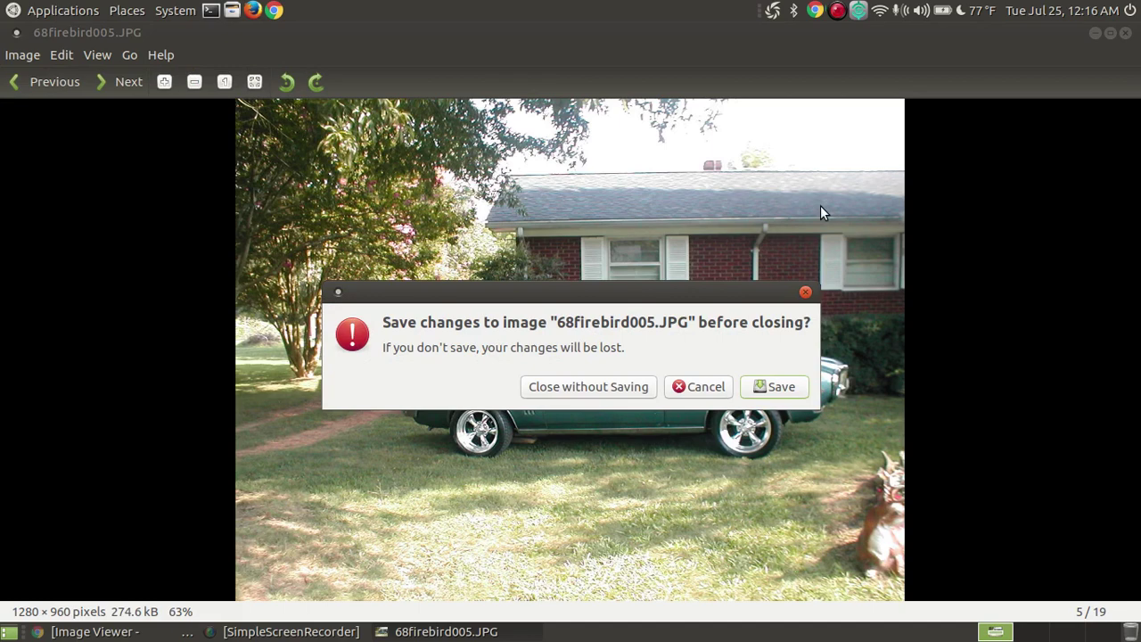
pyautogui.click(605, 385)
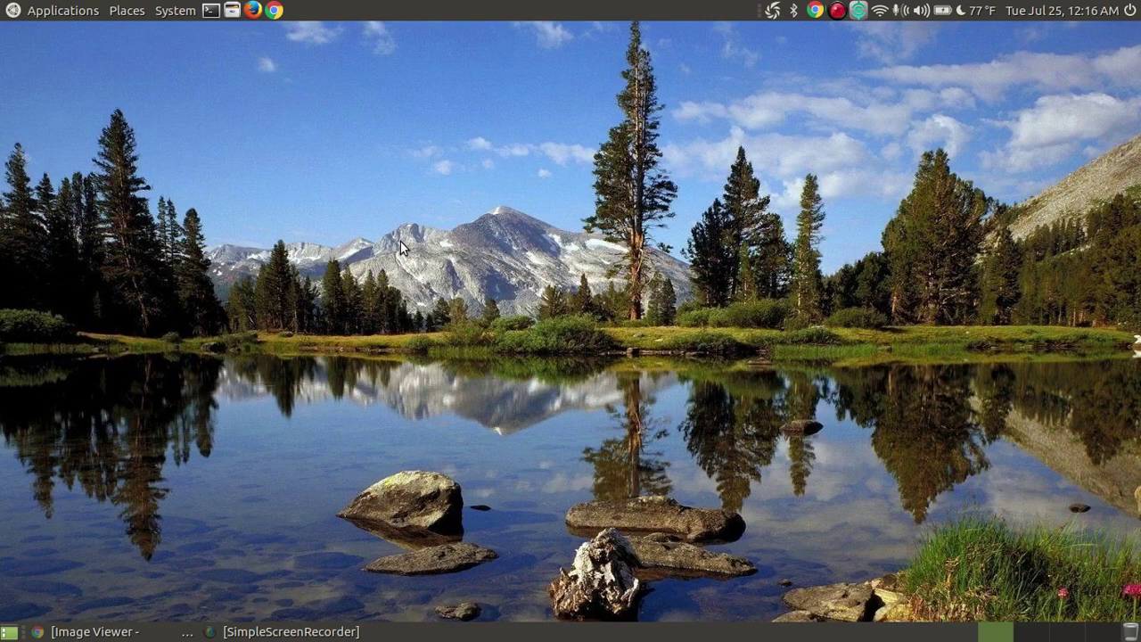
# Step: In Caja, go to Pictures > Firebird and open 68firebird010.JPG in the viewer
pyautogui.click(233, 11)
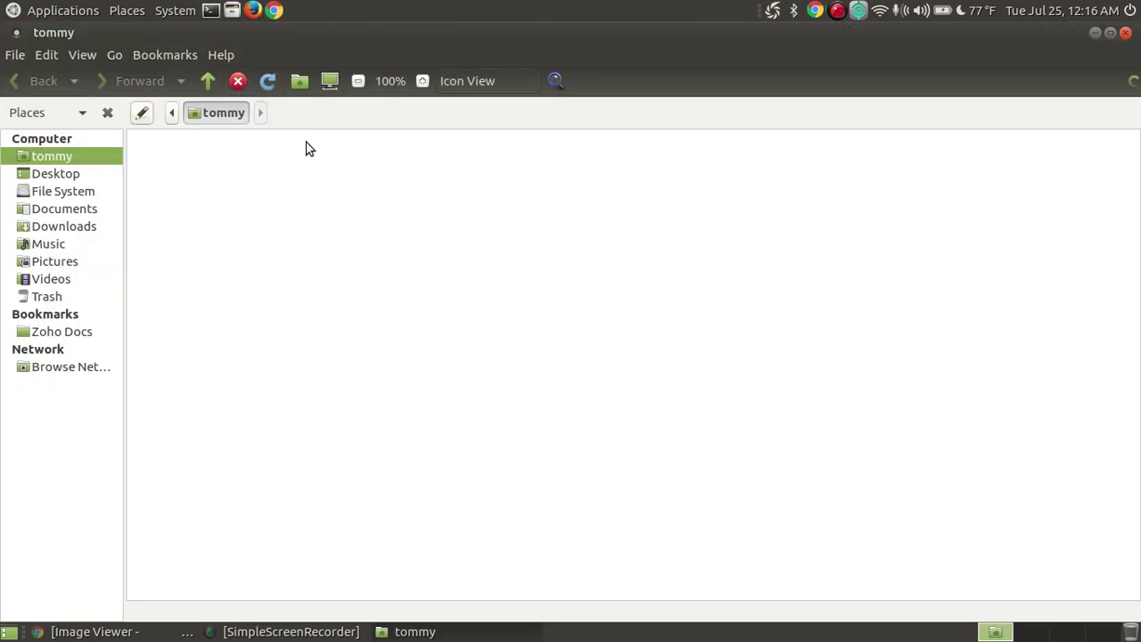
pyautogui.click(89, 261)
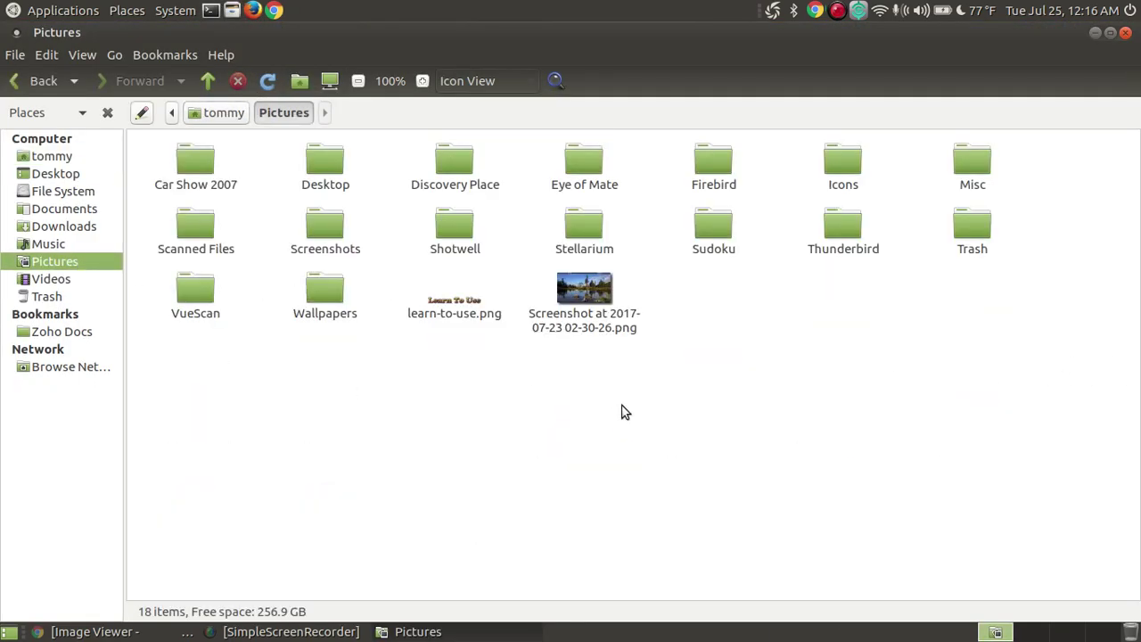
pyautogui.doubleClick(719, 167)
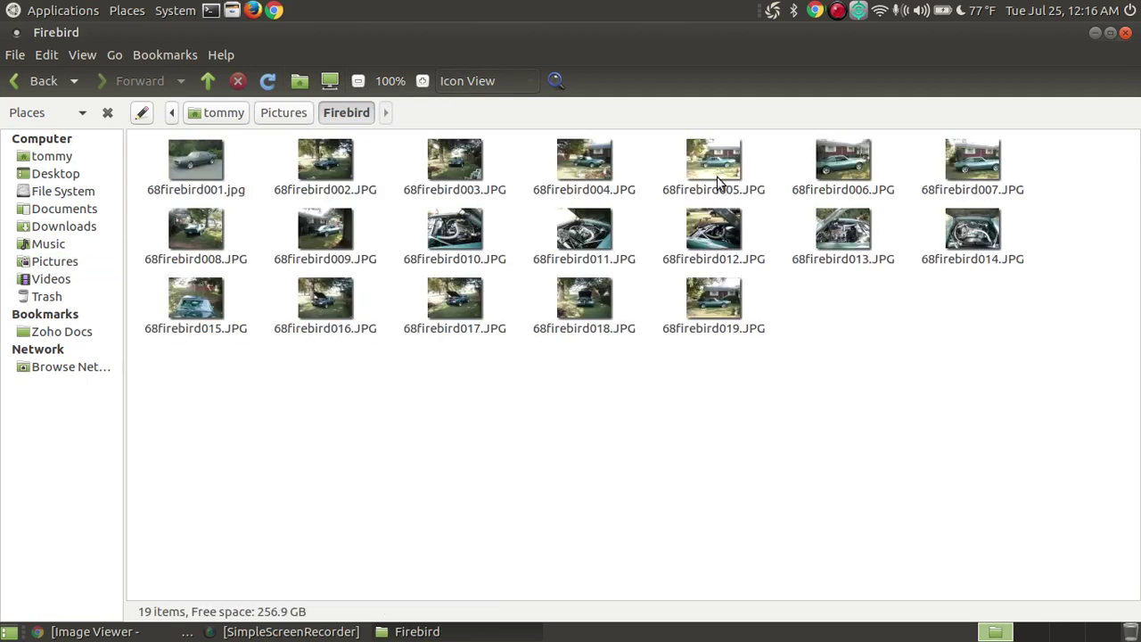
pyautogui.doubleClick(464, 236)
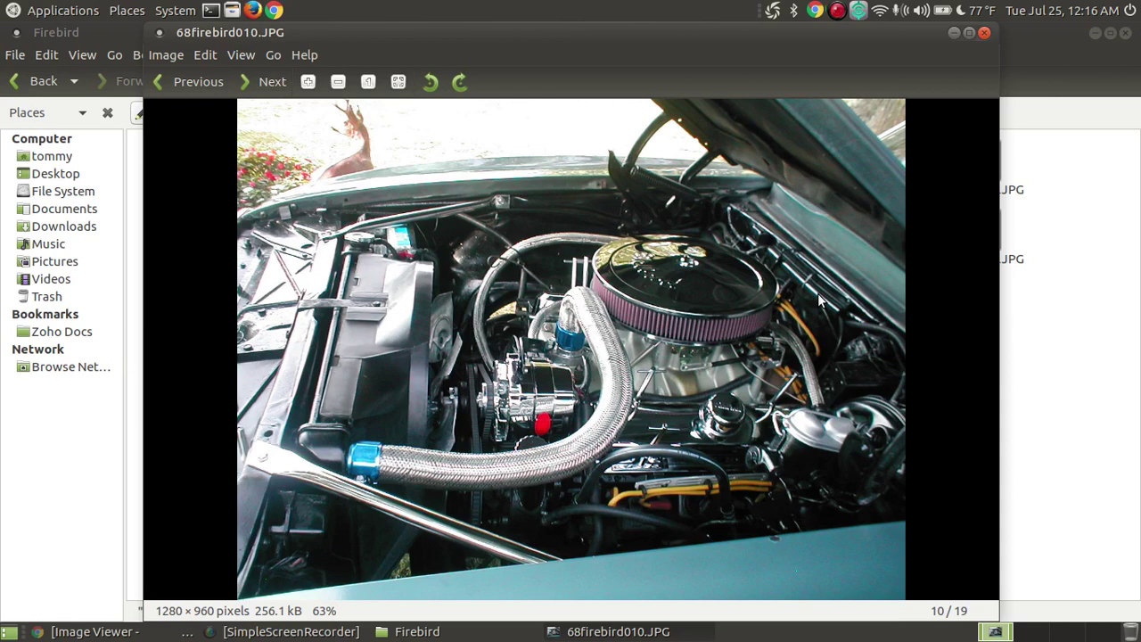
# Step: Maximize the viewer, open the Toolbar Editor from Edit, and browse the Image, Go and View menus
pyautogui.click(969, 33)
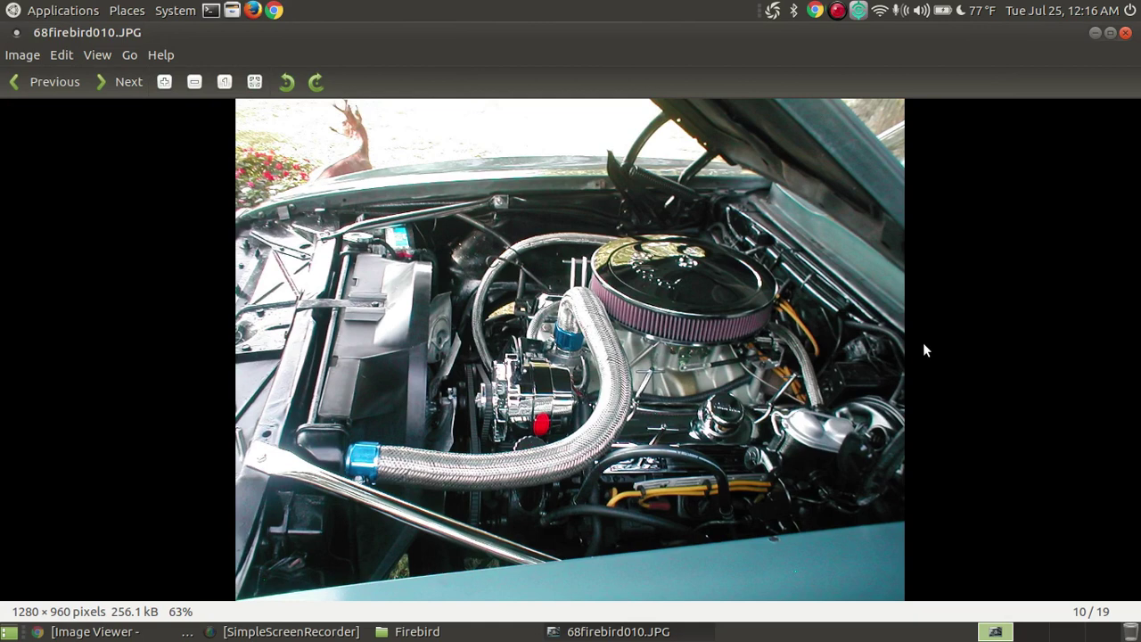
pyautogui.click(62, 55)
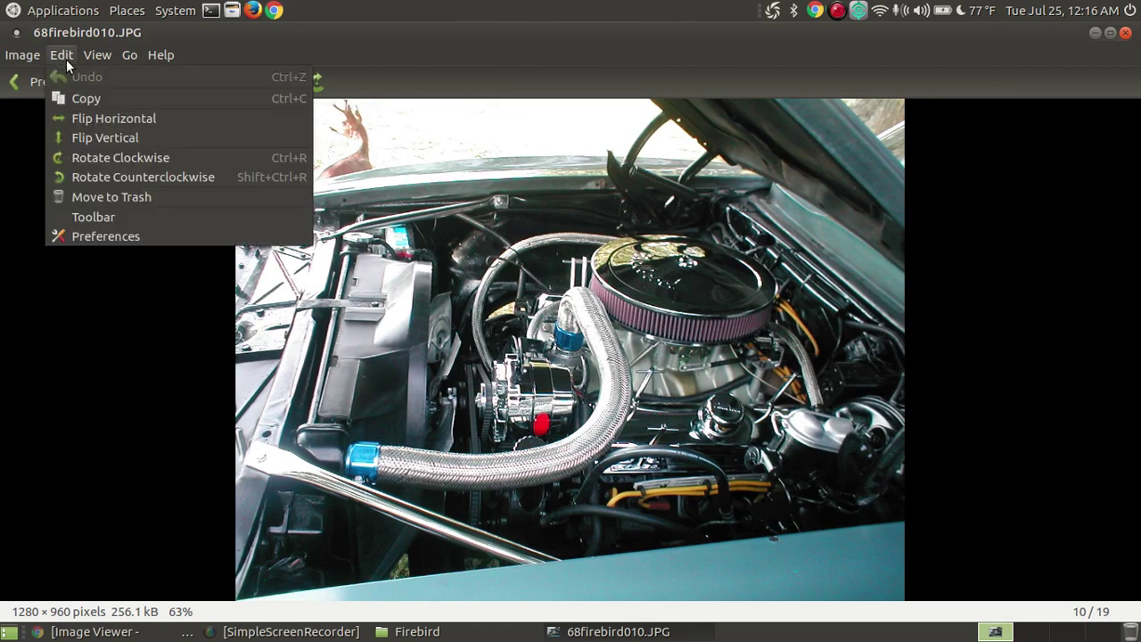
pyautogui.click(129, 217)
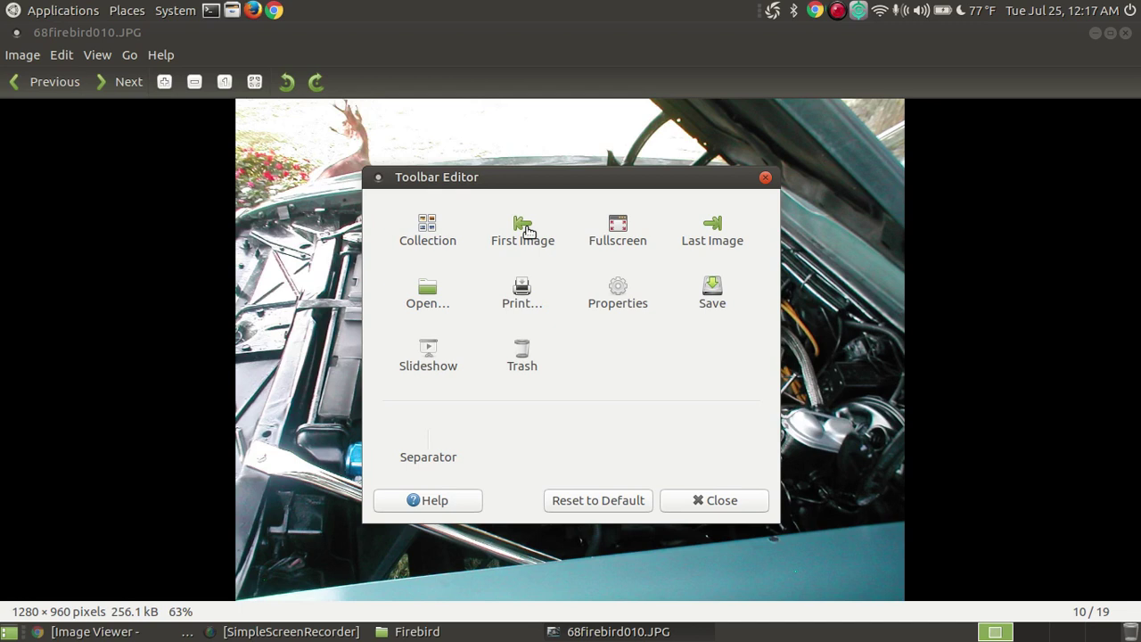
pyautogui.click(22, 56)
pyautogui.moveTo(163, 56)
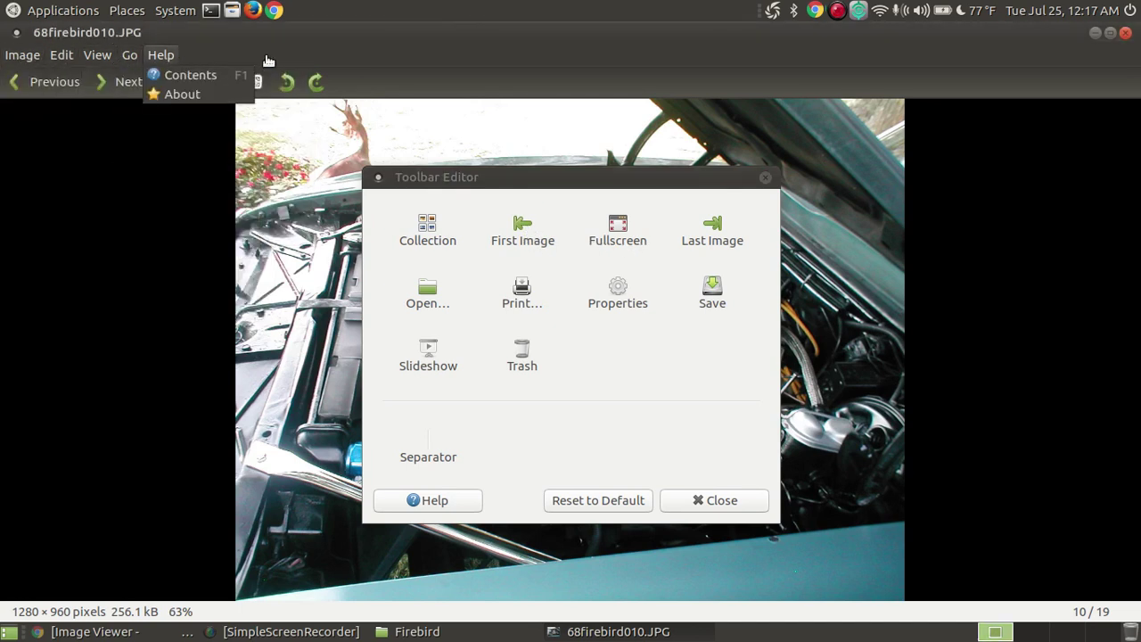
pyautogui.click(380, 48)
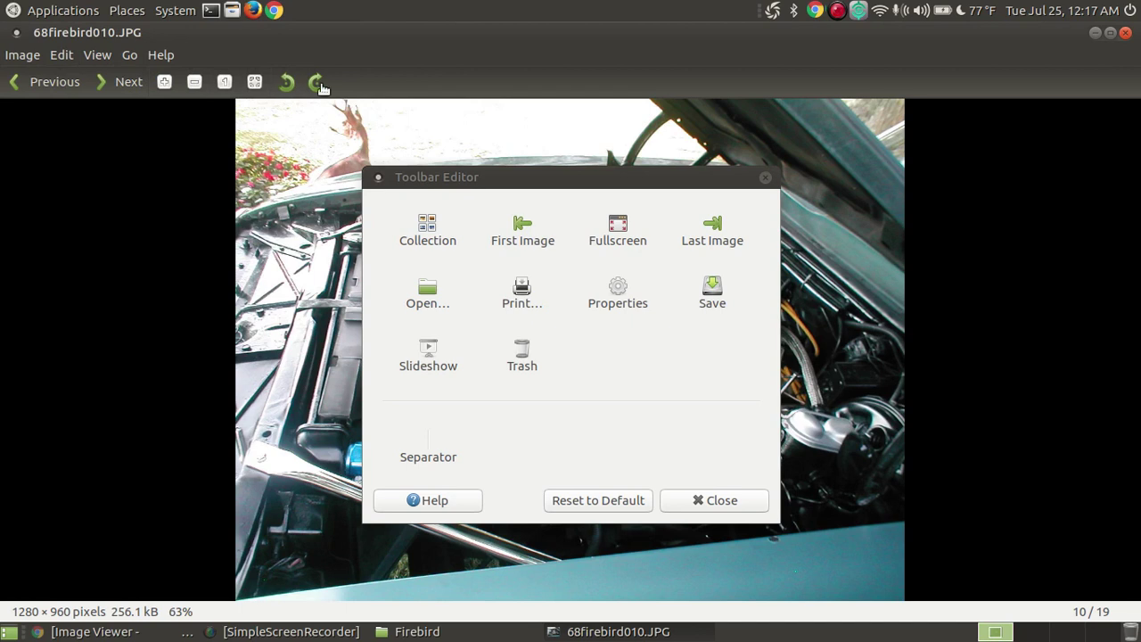
pyautogui.click(129, 55)
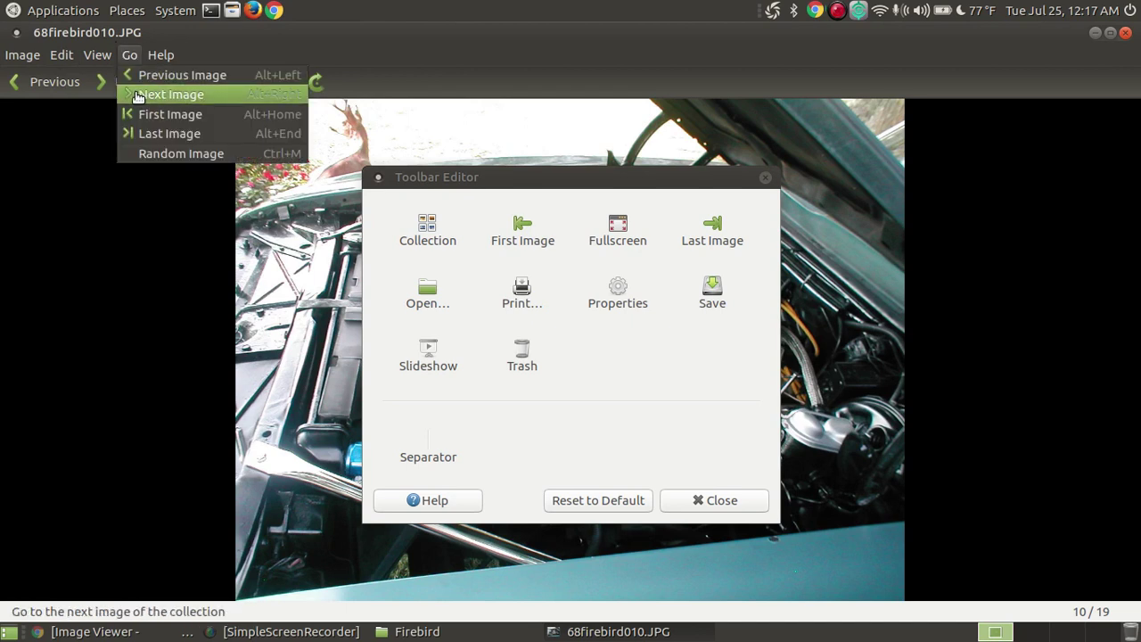
pyautogui.click(100, 59)
pyautogui.click(98, 58)
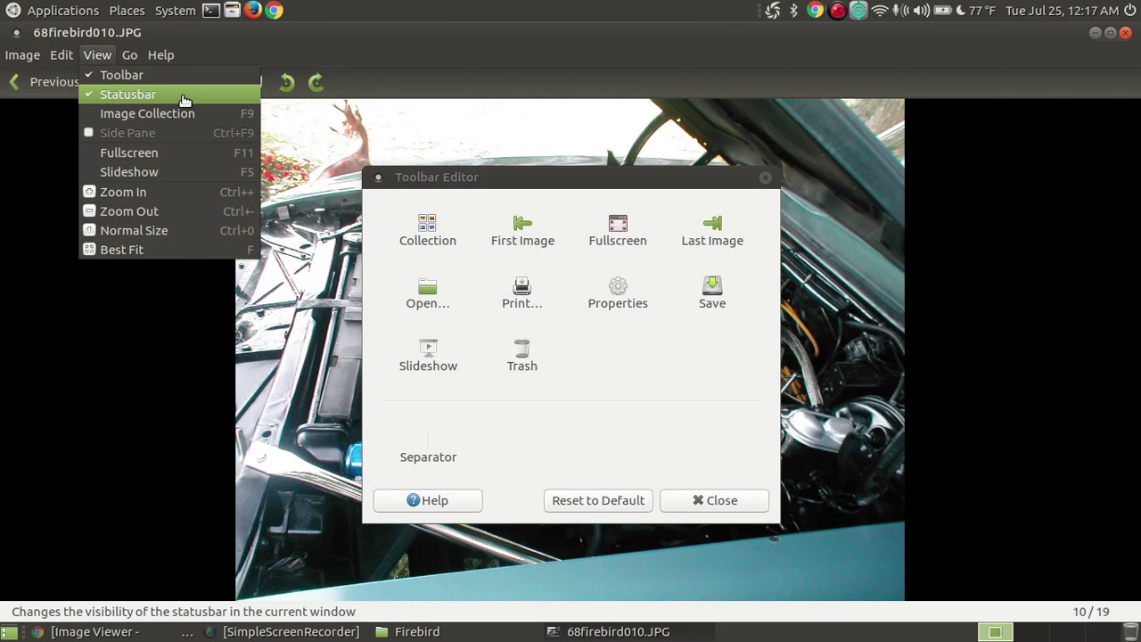
pyautogui.moveTo(62, 55)
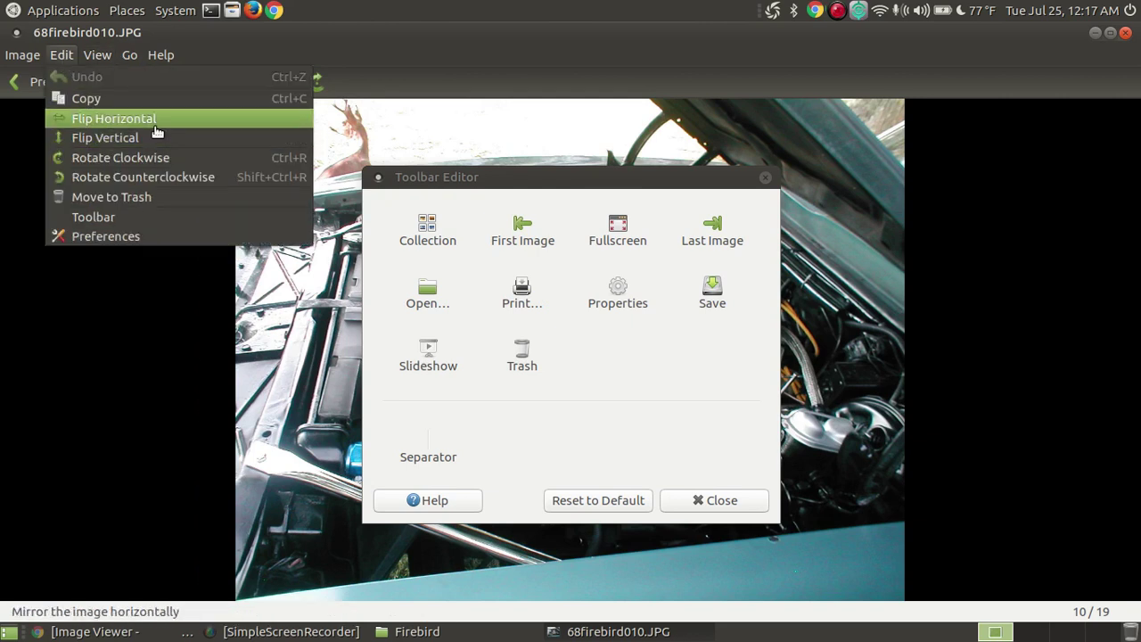
pyautogui.click(432, 68)
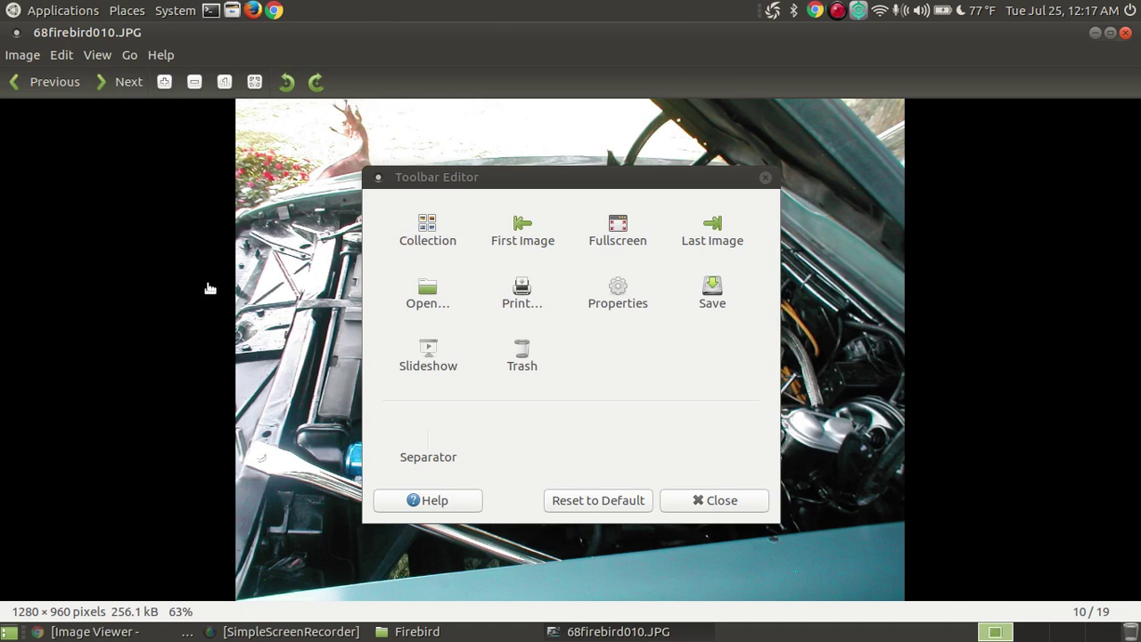
# Step: Drag Open… onto the toolbar, then close the Toolbar Editor and the viewer window
pyautogui.moveTo(428, 287); pyautogui.dragTo(3, 74)
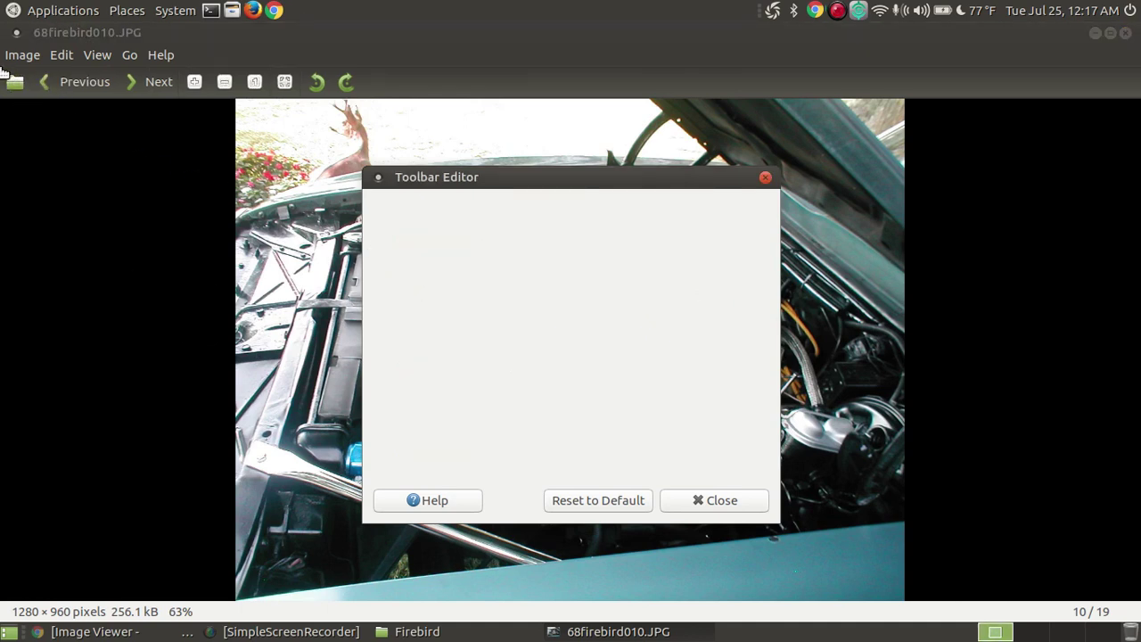
pyautogui.click(765, 177)
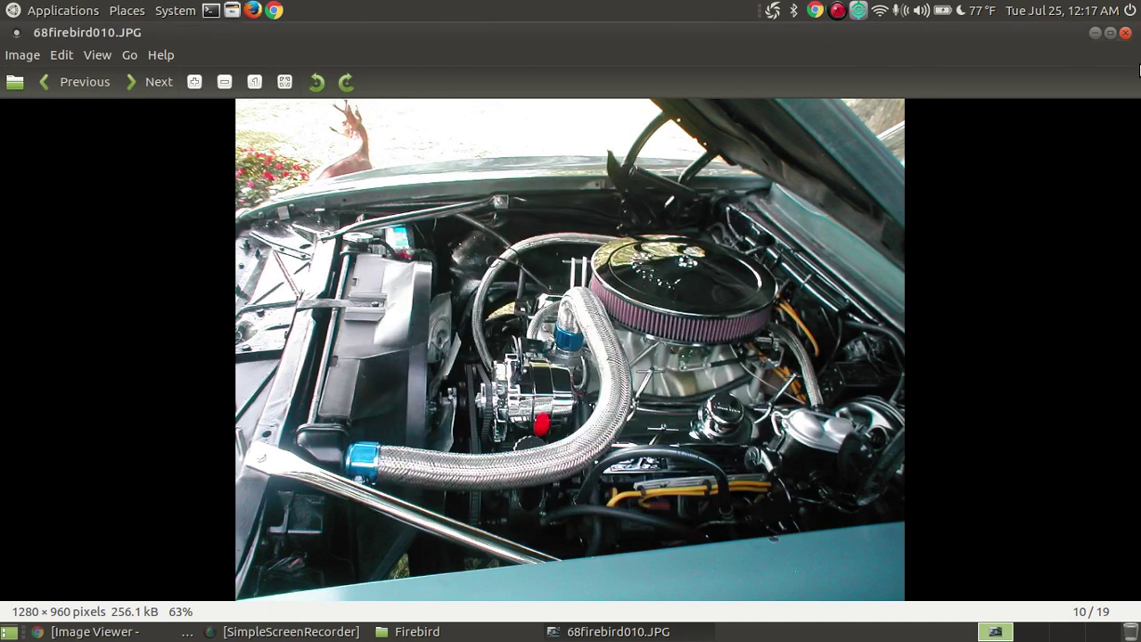
pyautogui.click(1127, 32)
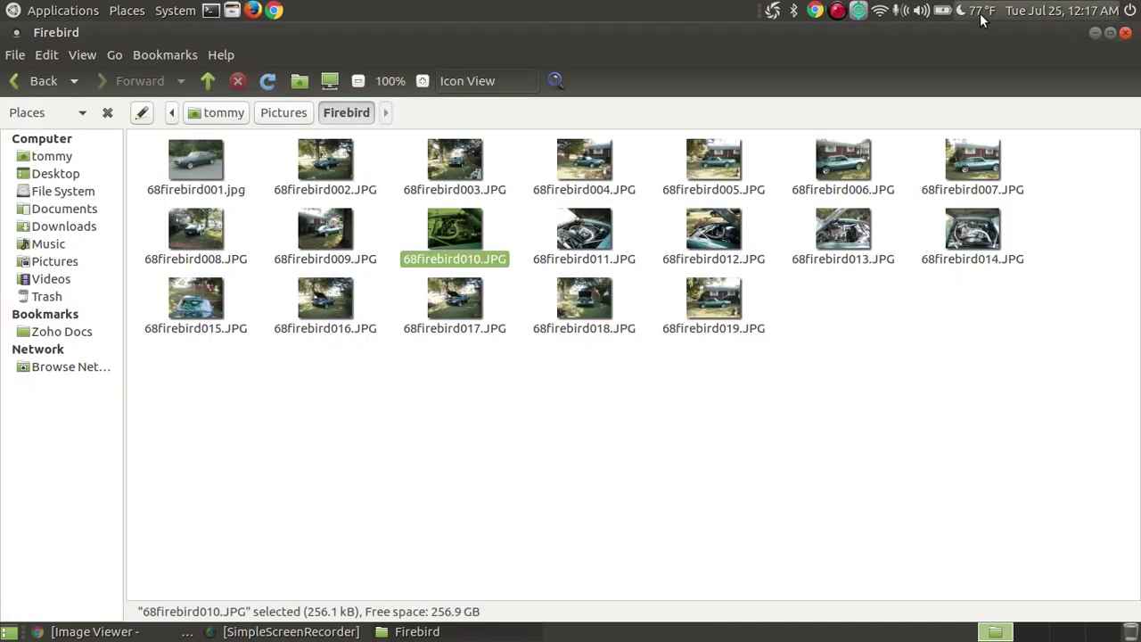
# Step: Close the Firebird folder window and launch Eye of MATE Image Viewer maximized
pyautogui.click(1126, 32)
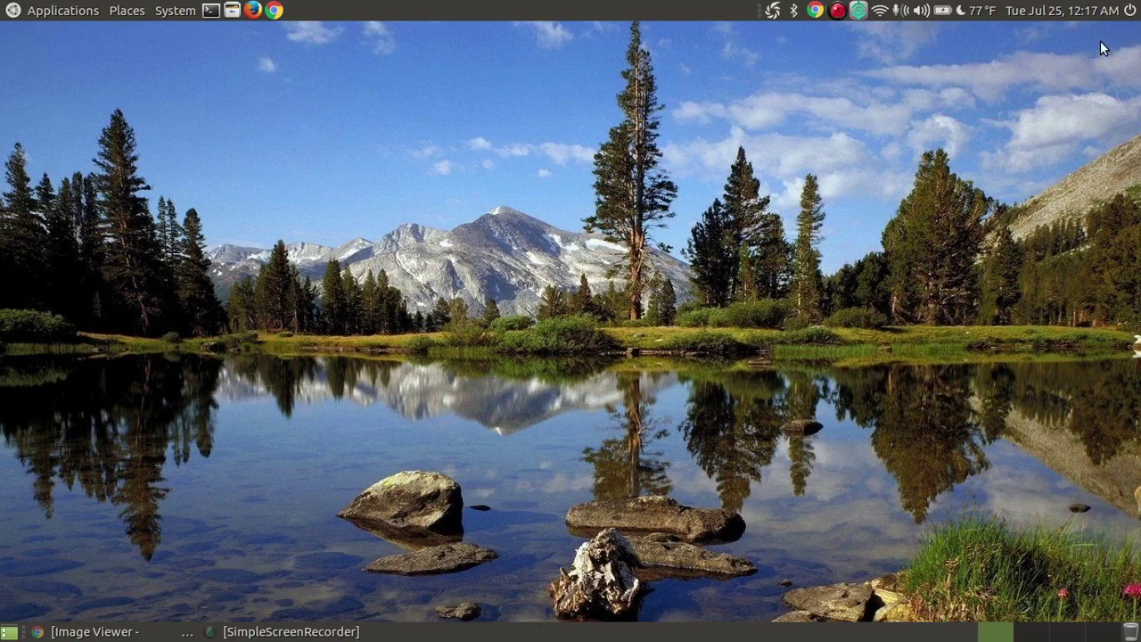
pyautogui.click(31, 9)
pyautogui.moveTo(71, 107)
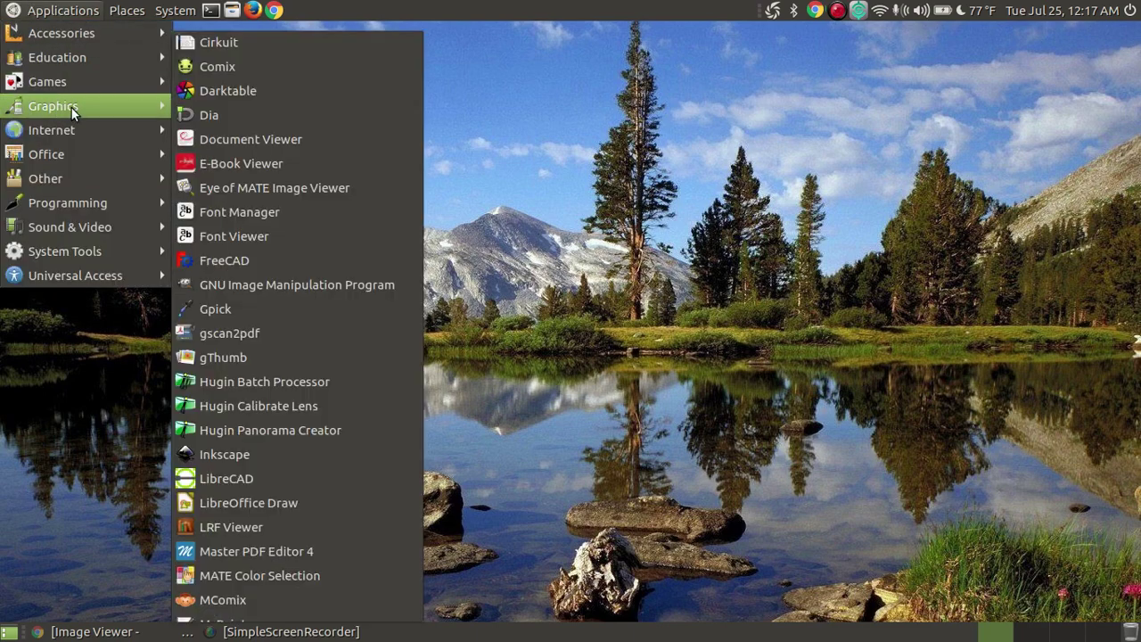
pyautogui.click(317, 186)
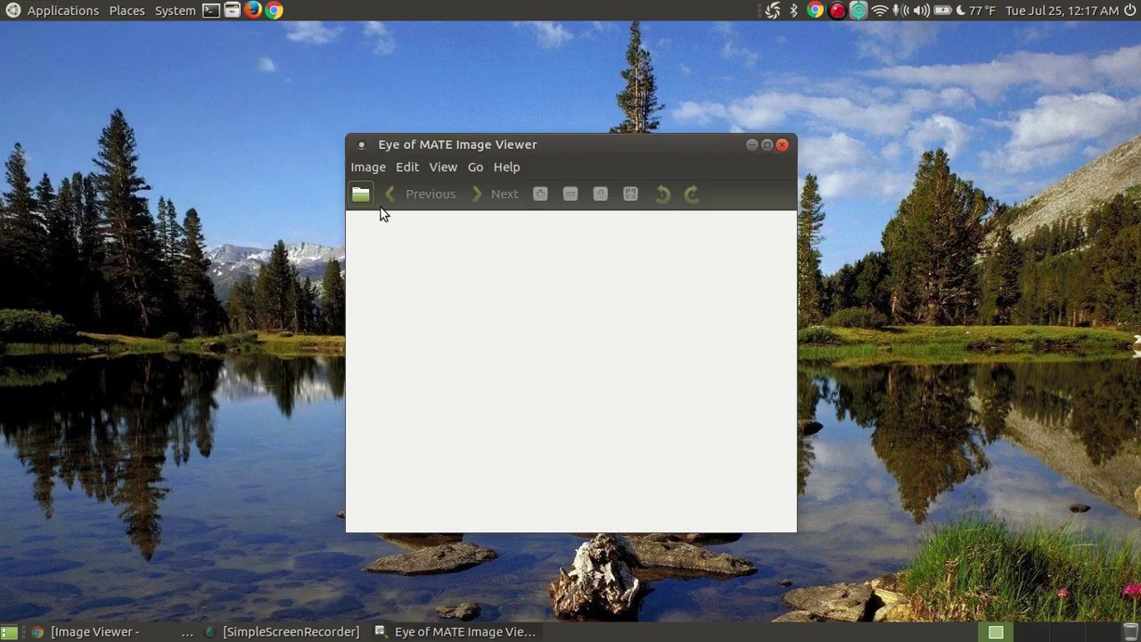
pyautogui.click(766, 145)
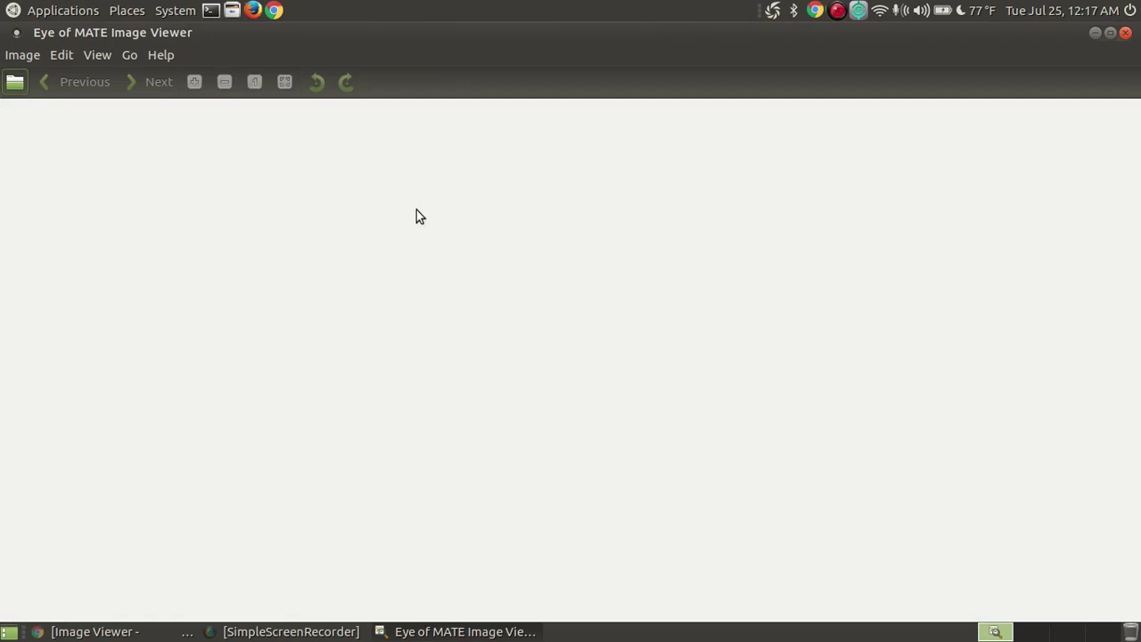
# Step: Open 68firebird013.JPG from the Pictures Firebird folder
pyautogui.click(13, 82)
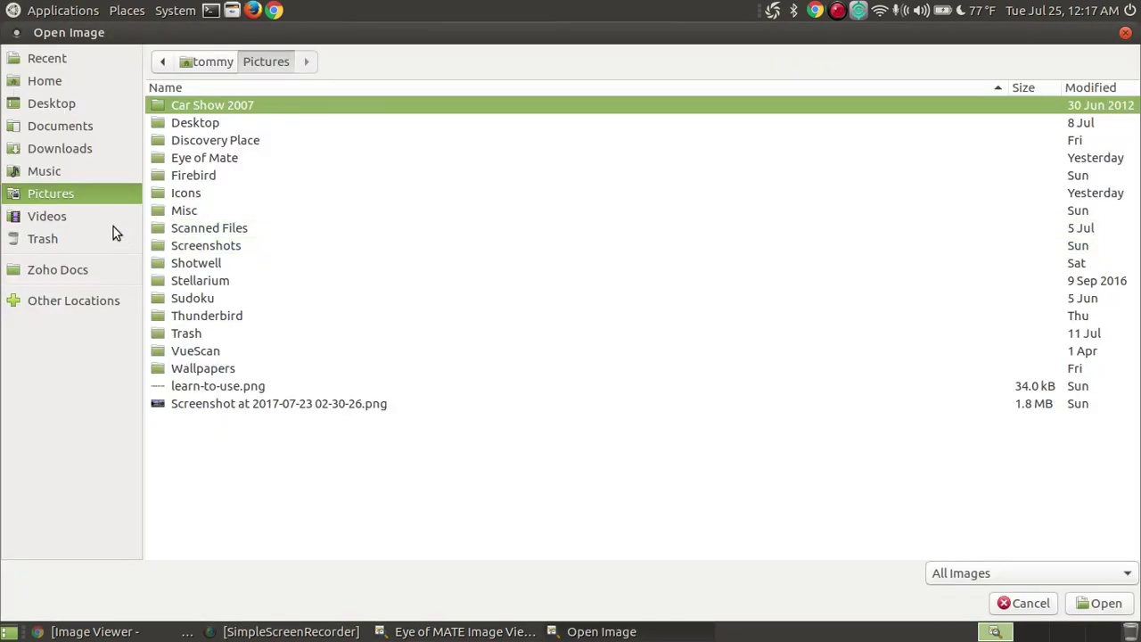
pyautogui.doubleClick(214, 176)
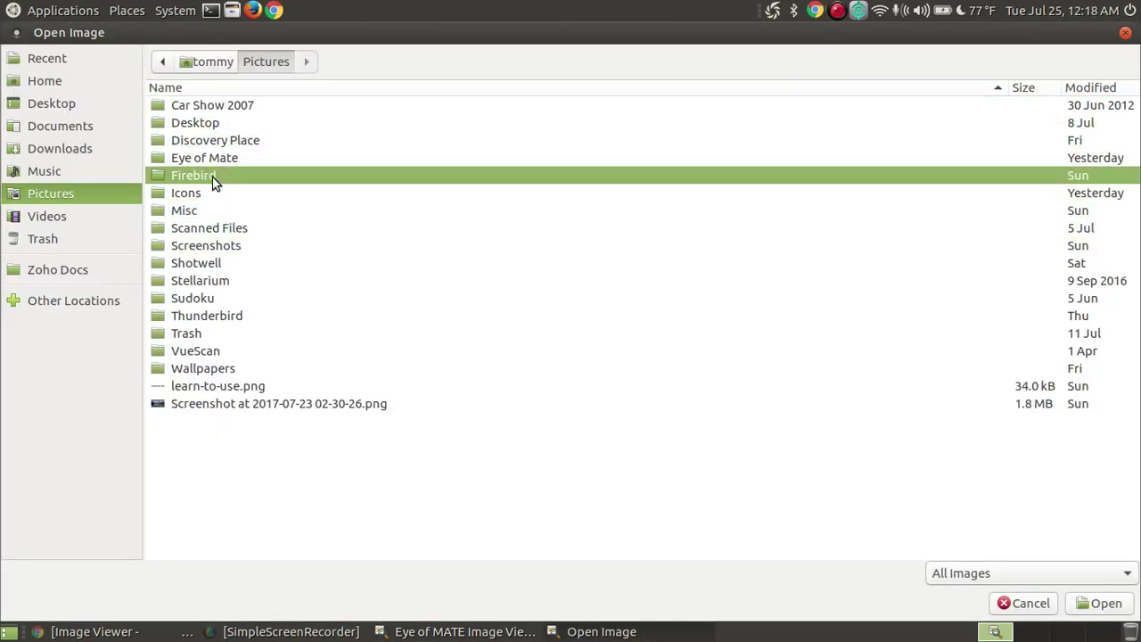
pyautogui.click(245, 317)
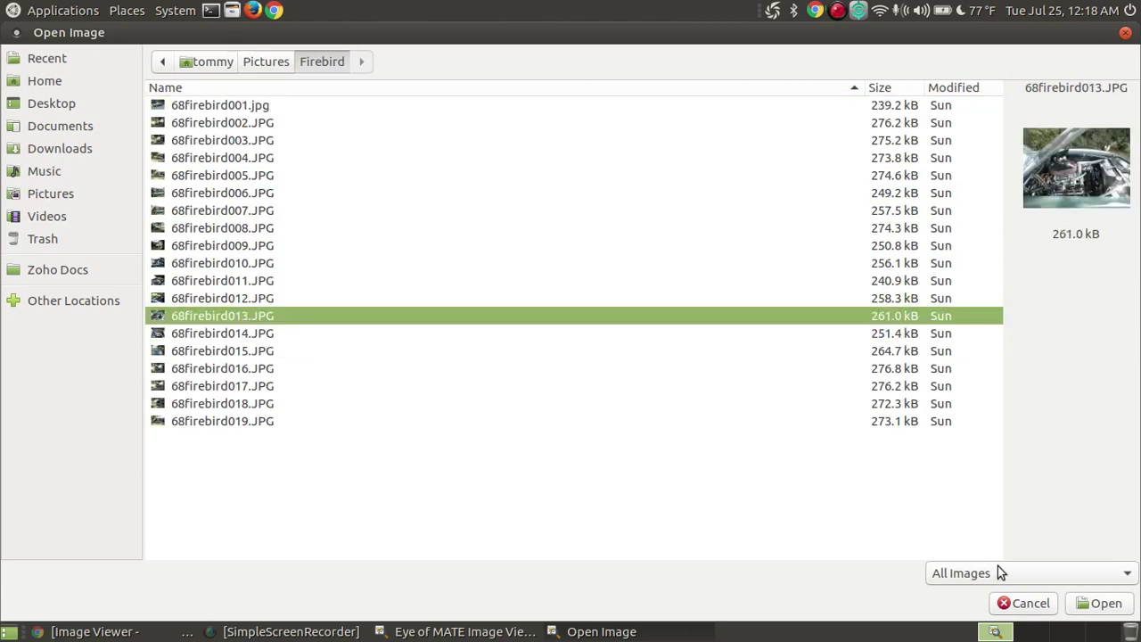
pyautogui.click(1104, 603)
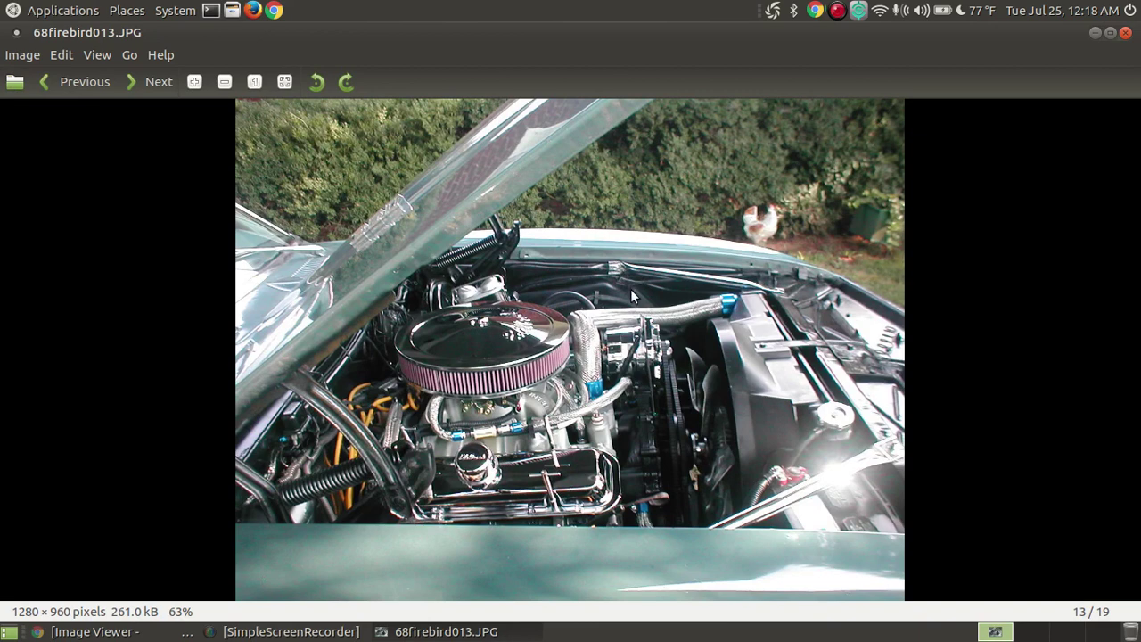
# Step: Drag the Slideshow item from the Toolbar Editor onto the viewer's toolbar
pyautogui.click(64, 56)
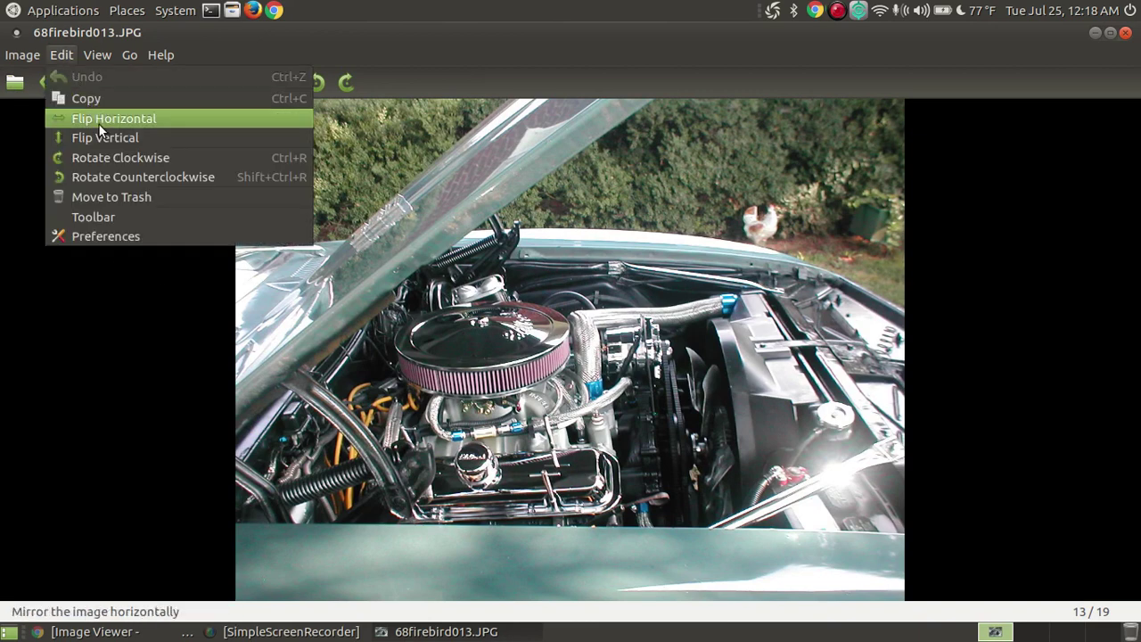
pyautogui.click(113, 217)
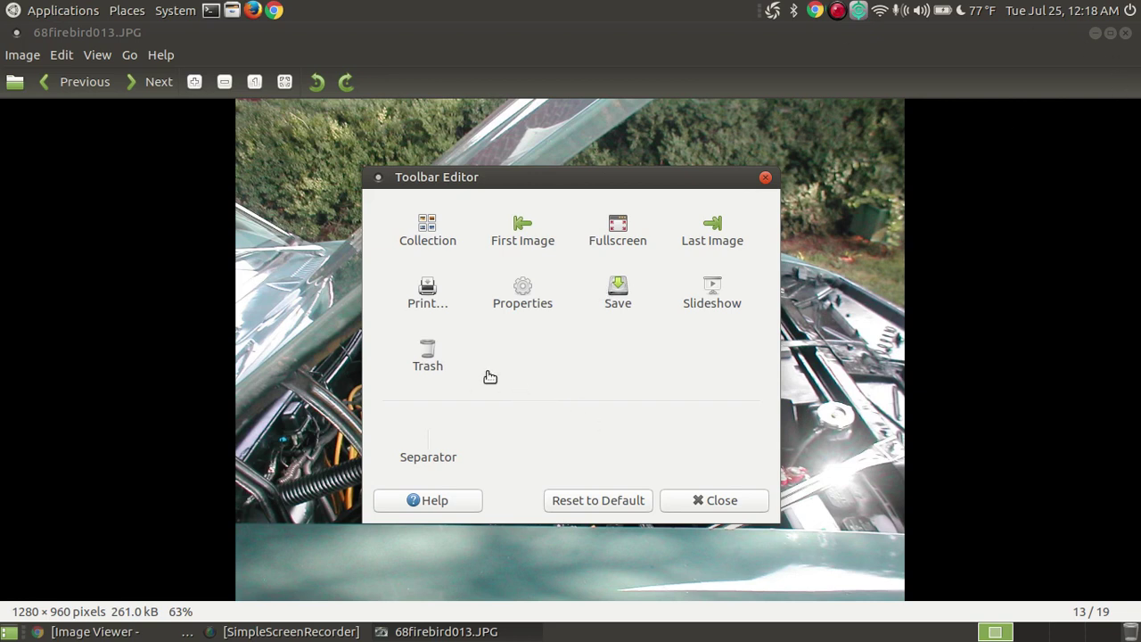
pyautogui.moveTo(708, 300); pyautogui.dragTo(376, 81)
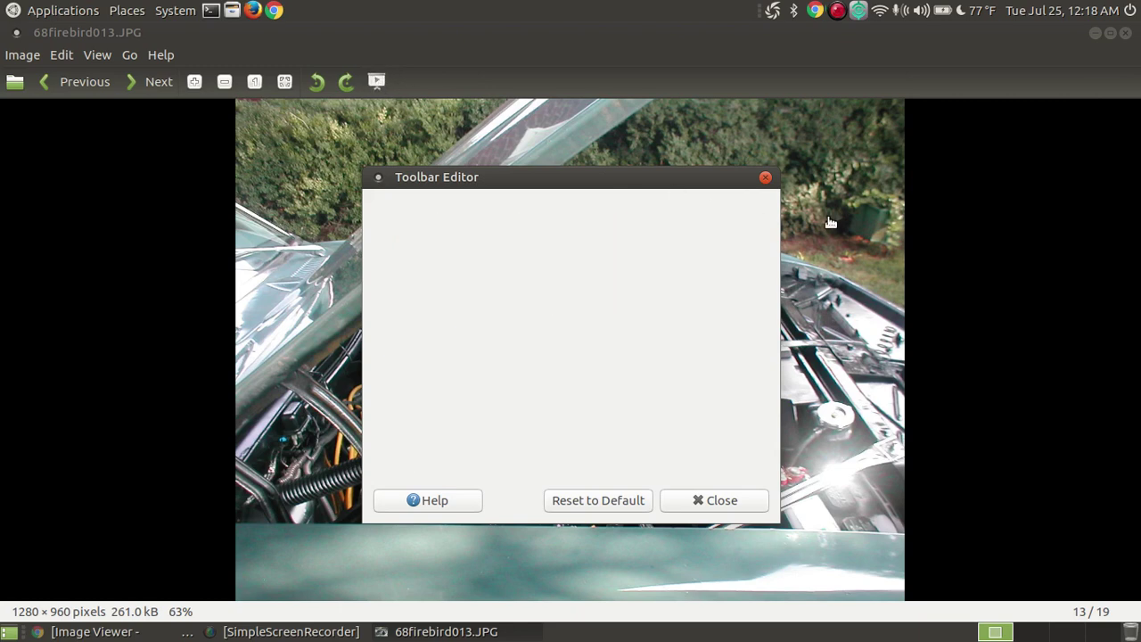
# Step: Close the Toolbar Editor, with 68firebird016.JPG now displayed
pyautogui.click(764, 179)
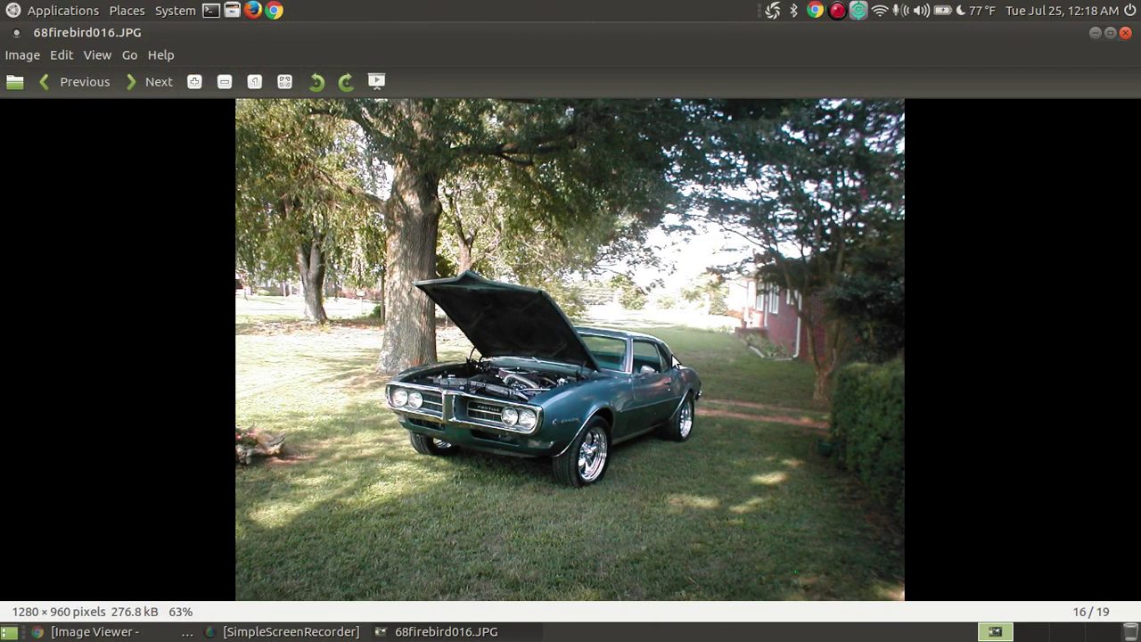
pyautogui.click(98, 56)
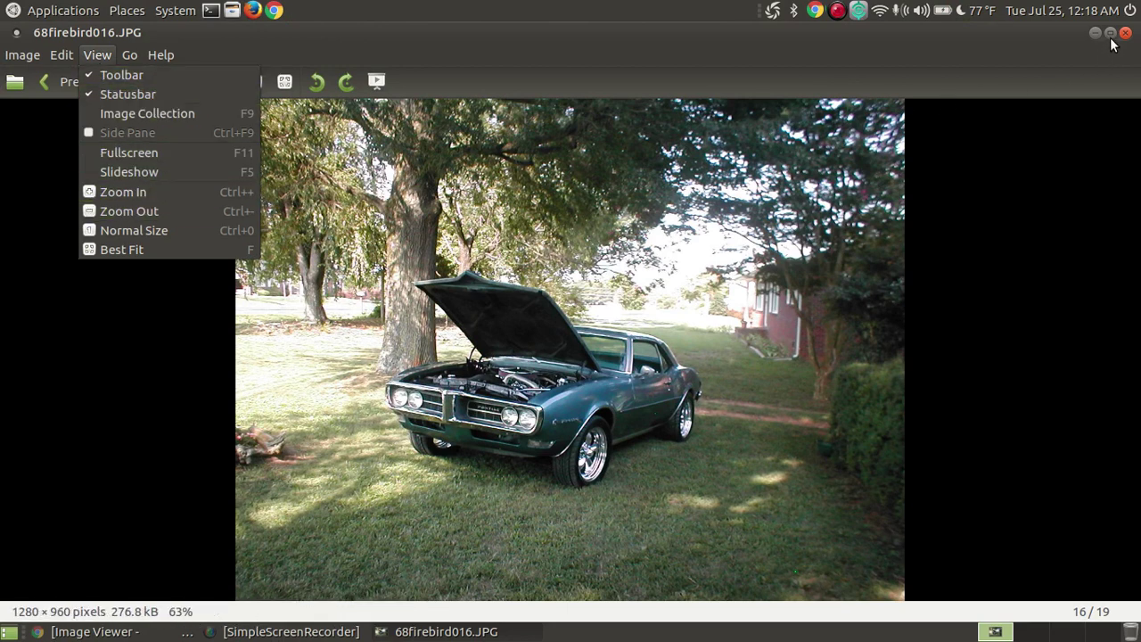
# Step: Page through the Firebird photos fullscreen, then return to the window on 68firebird018.JPG
pyautogui.click(165, 152)
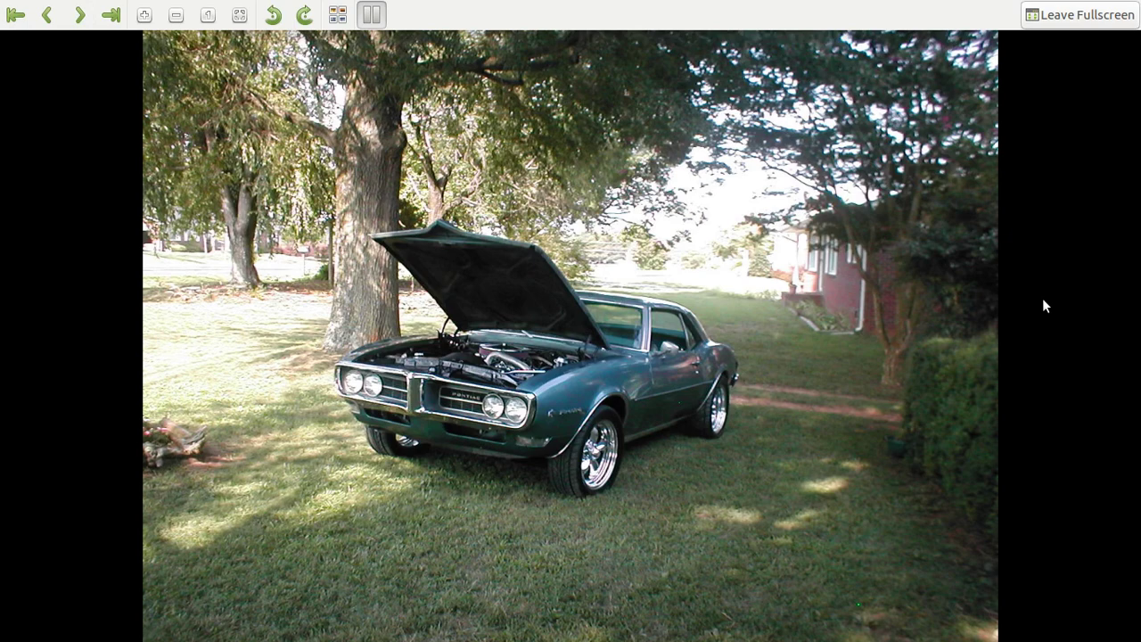
pyautogui.press('Right')
pyautogui.press('Right')
pyautogui.press('Right')
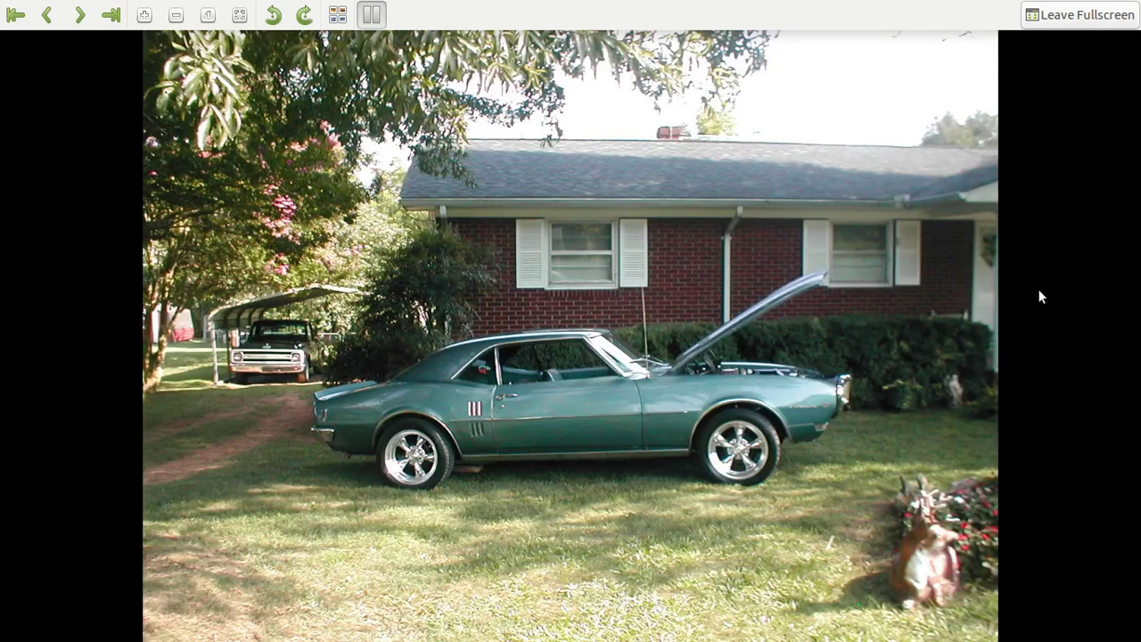
pyautogui.press('Right')
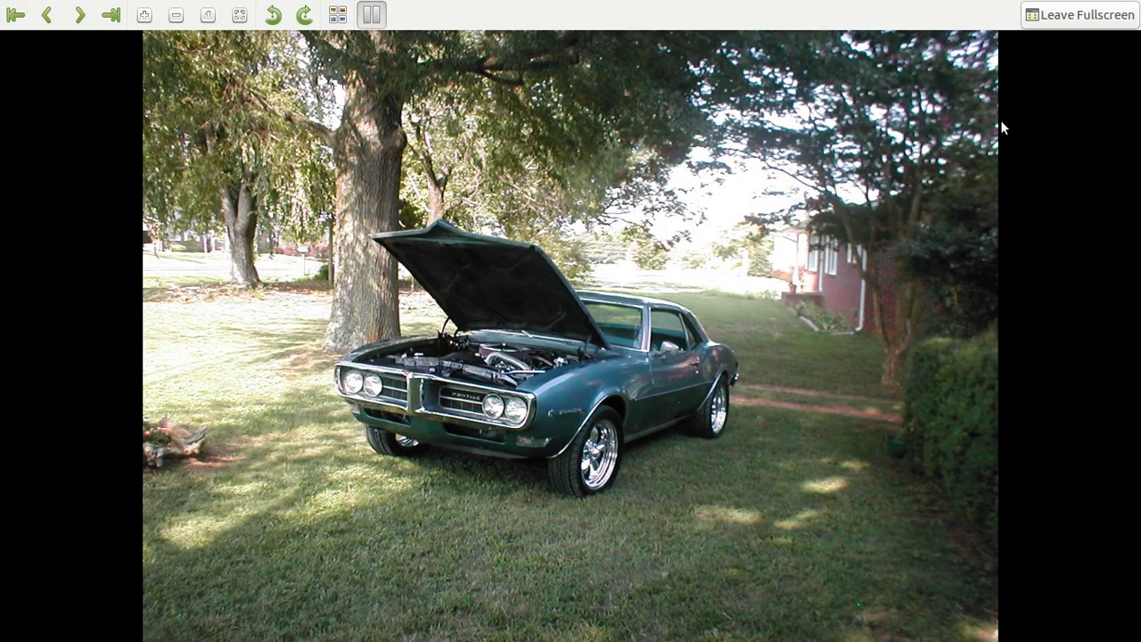
pyautogui.press('Left')
pyautogui.press('Right')
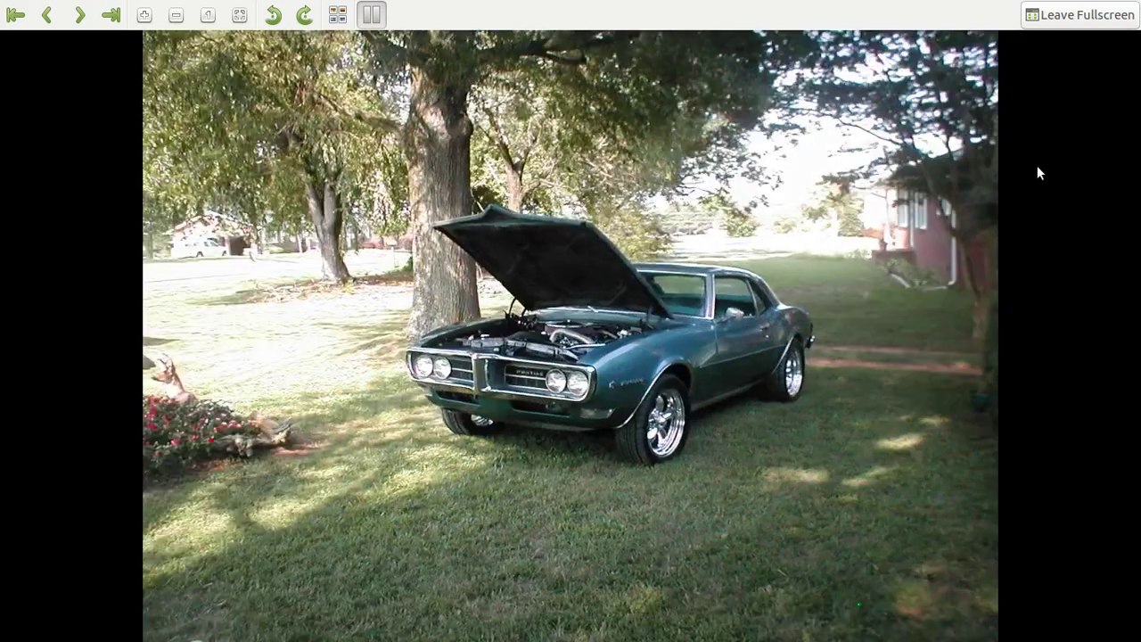
pyautogui.press('Right')
pyautogui.click(1104, 15)
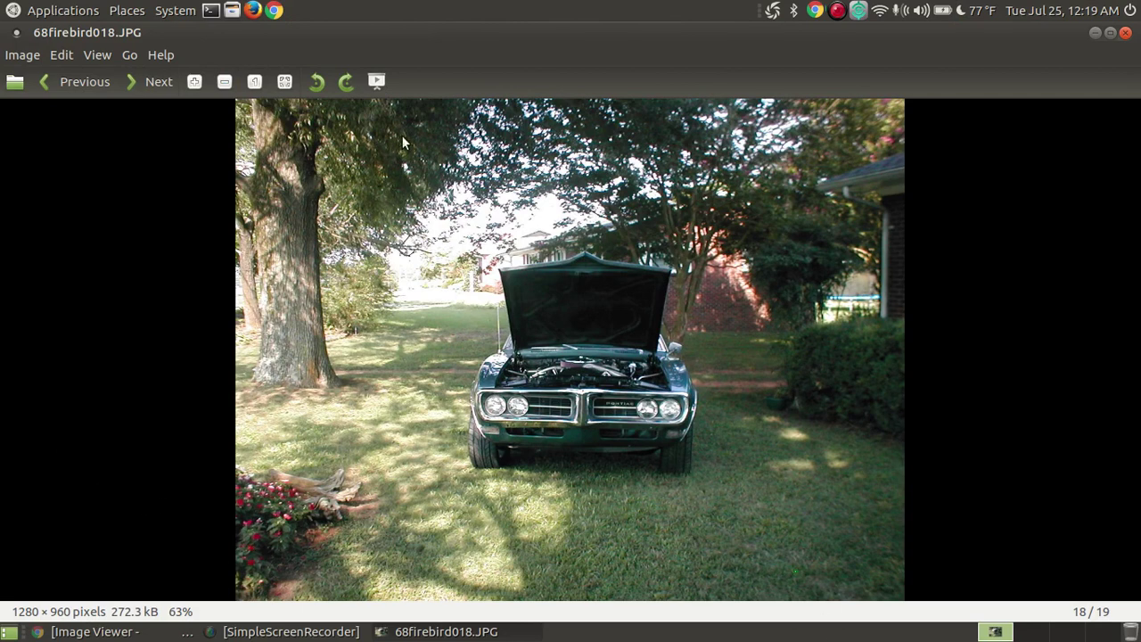
# Step: Reset the toolbar to default in the Toolbar Editor, removing the Open and Slideshow actions
pyautogui.click(61, 56)
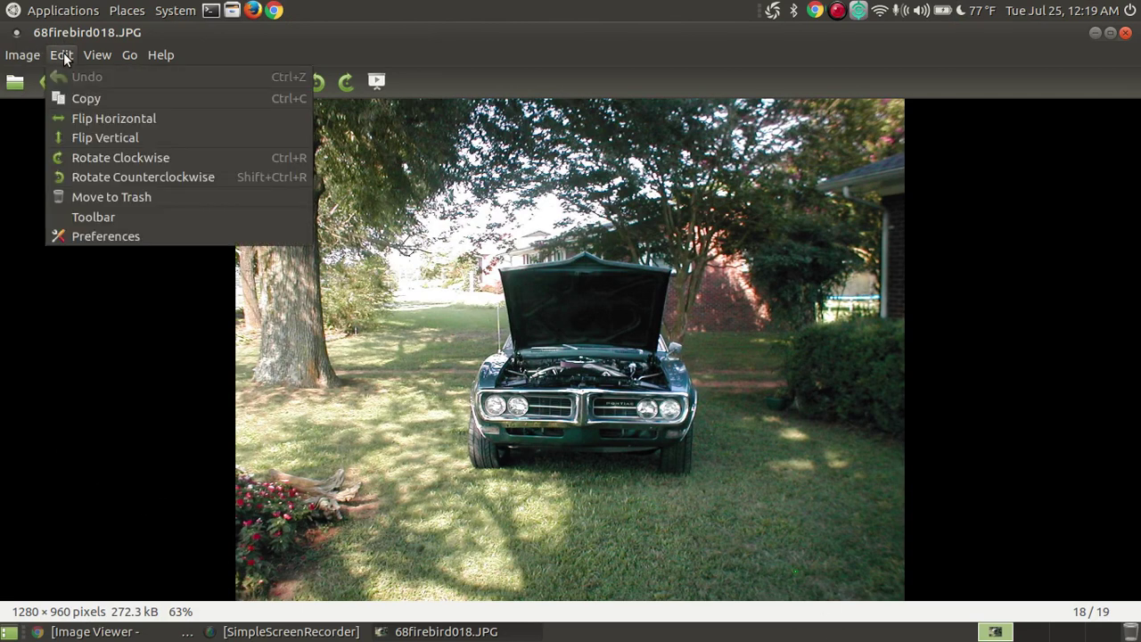
pyautogui.click(99, 217)
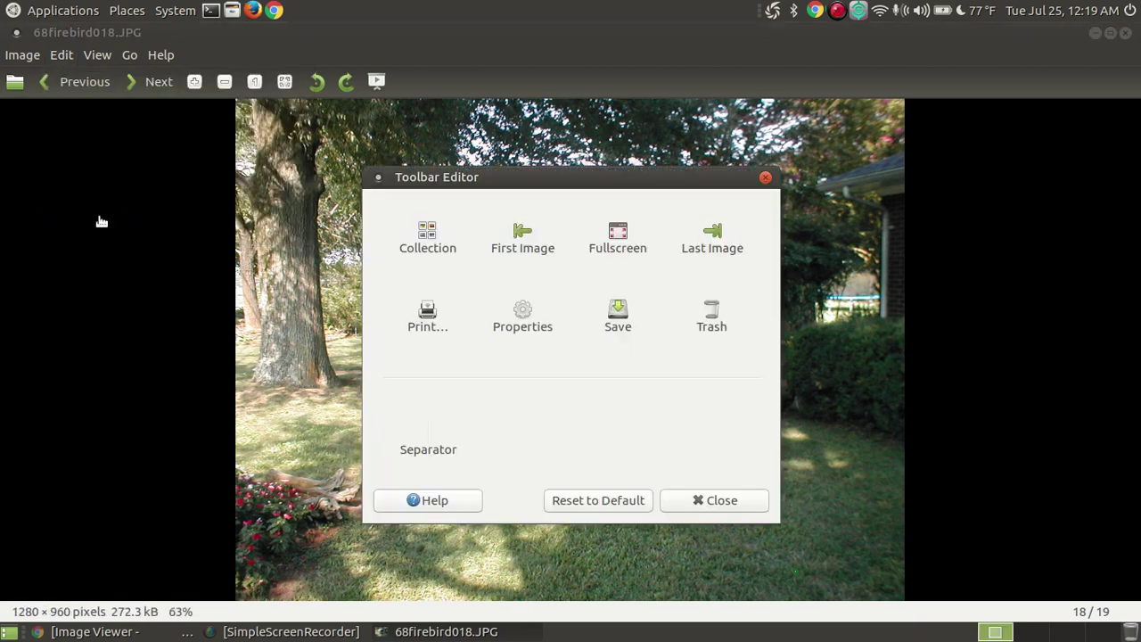
pyautogui.click(613, 505)
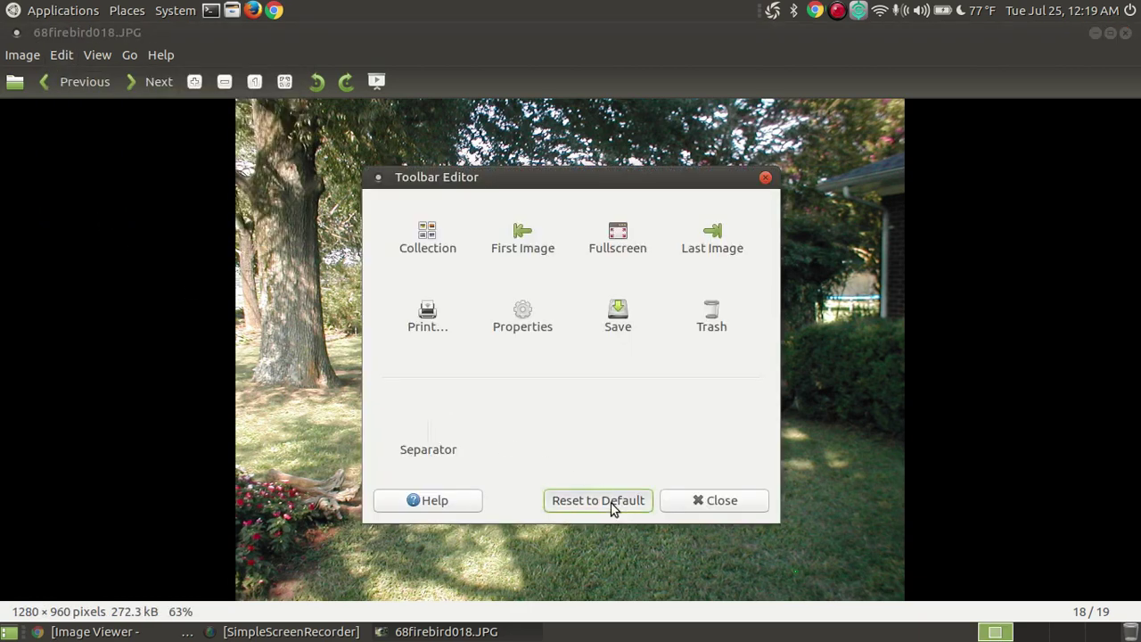
pyautogui.click(685, 502)
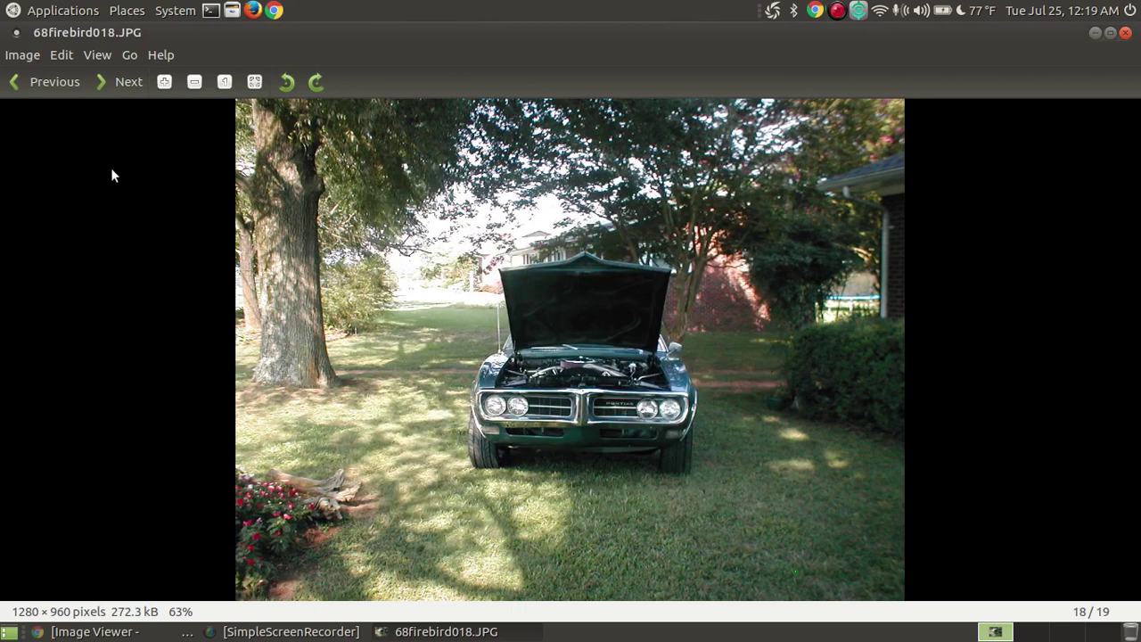
# Step: Turn on the Image Collection thumbnail strip below the photo
pyautogui.click(138, 54)
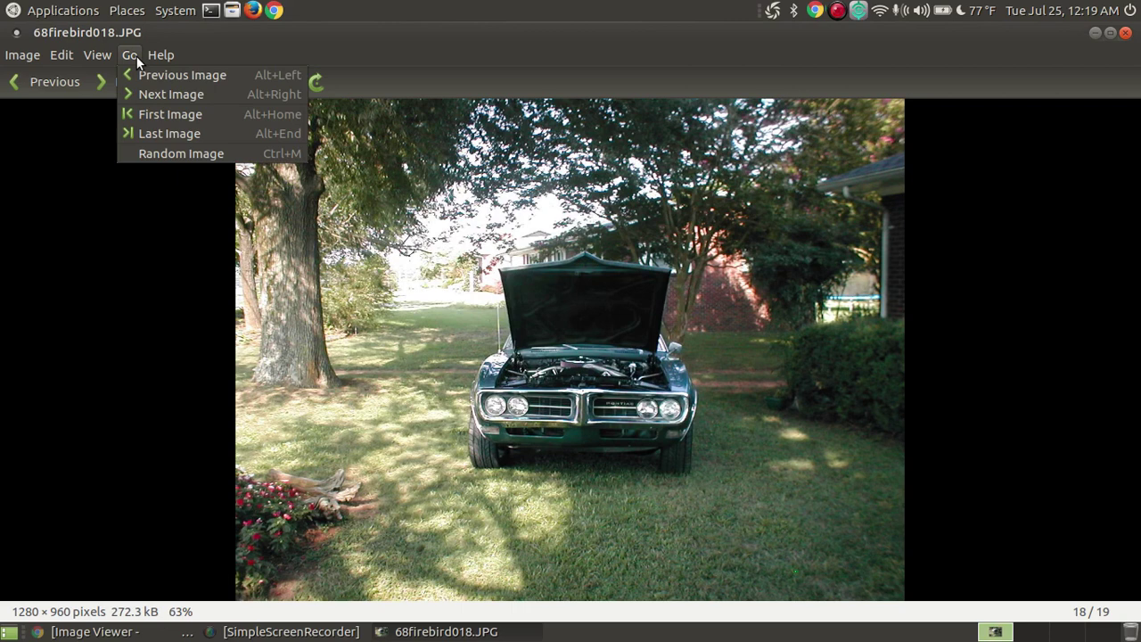
pyautogui.moveTo(103, 54)
pyautogui.moveTo(60, 55)
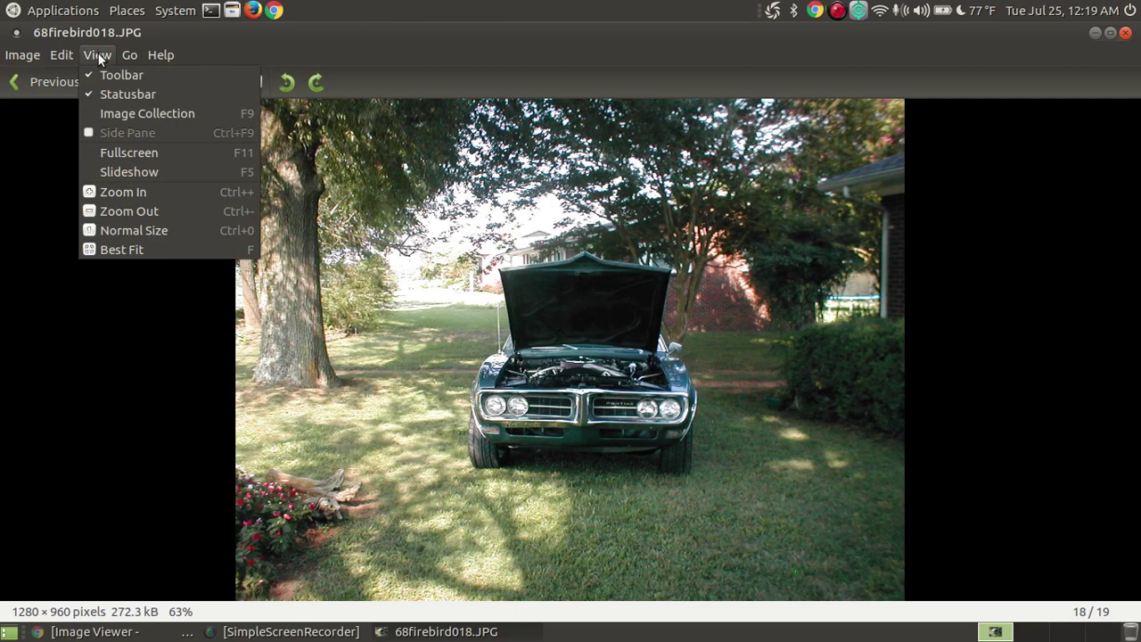
pyautogui.click(158, 114)
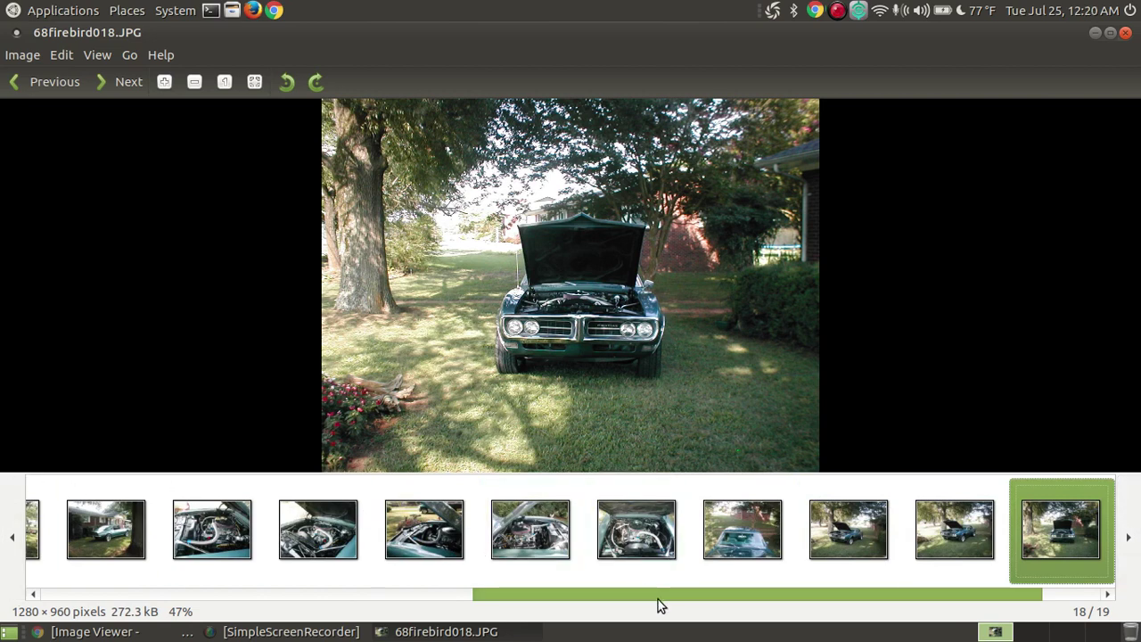
# Step: Browse thumbnails 68firebird001, 007, 018 and finally 68firebird019.JPG in the strip
pyautogui.moveTo(659, 598); pyautogui.dragTo(138, 615)
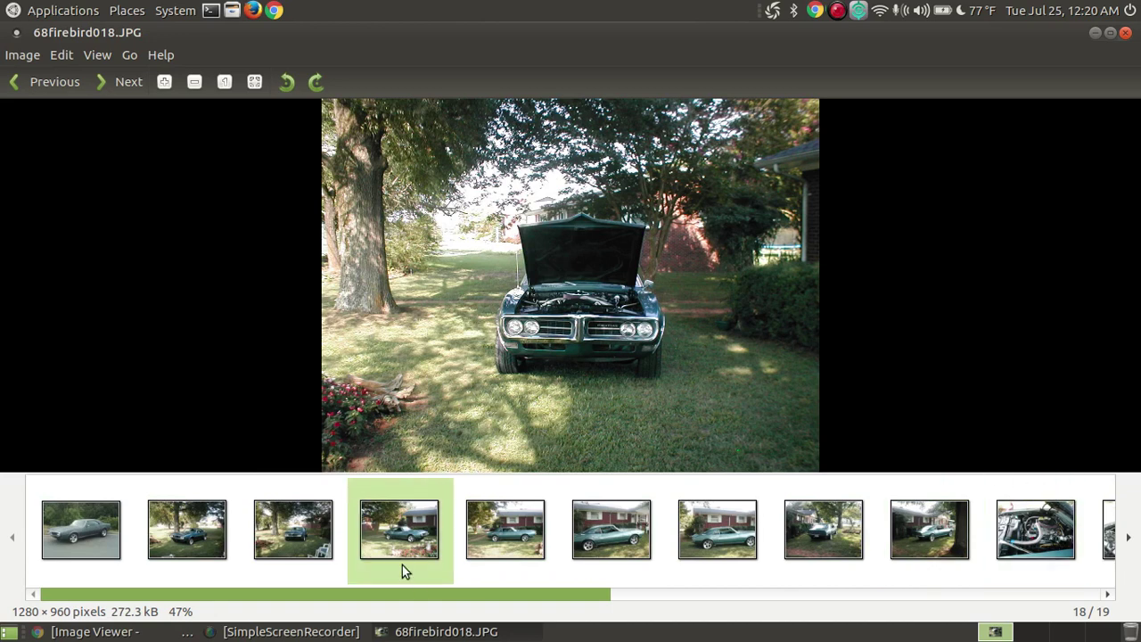
pyautogui.click(85, 540)
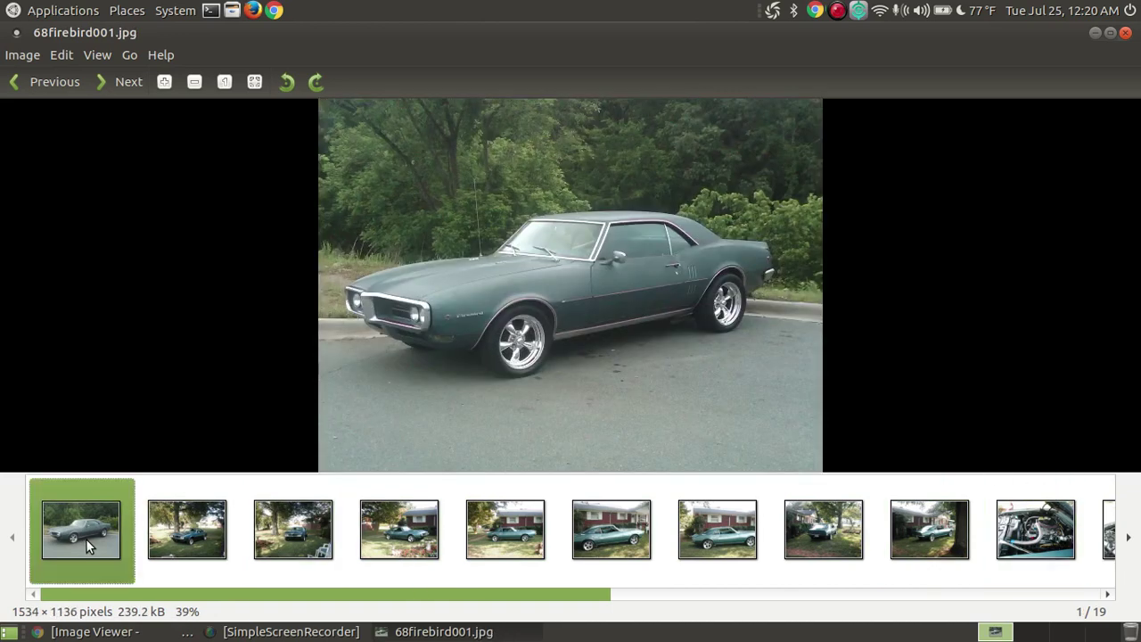
pyautogui.click(701, 538)
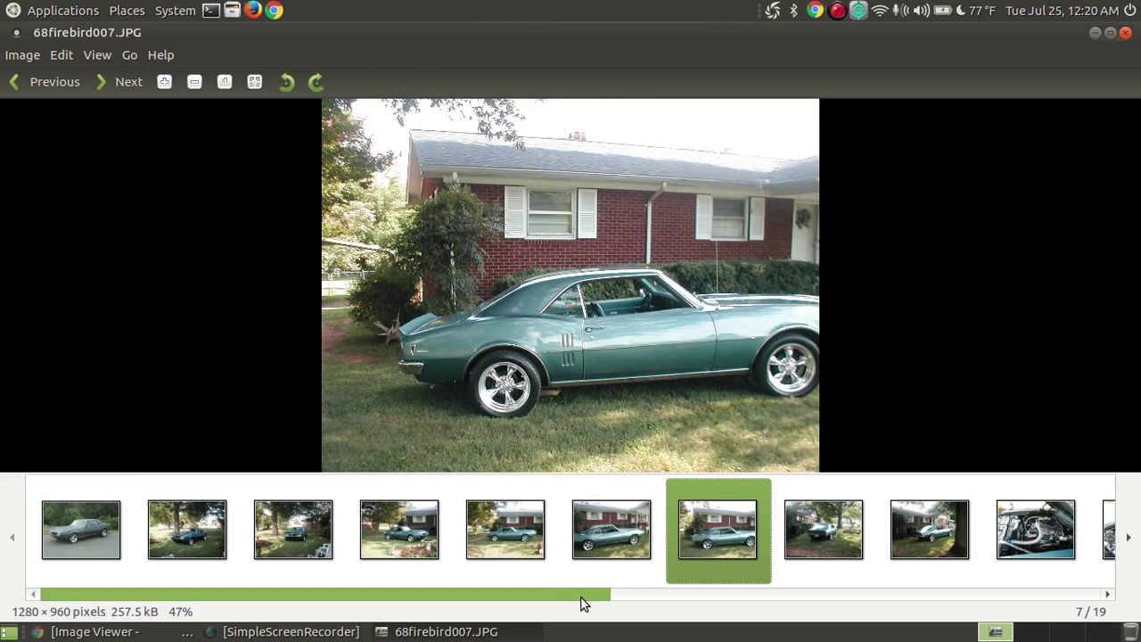
pyautogui.moveTo(516, 591); pyautogui.dragTo(1073, 615)
pyautogui.click(952, 530)
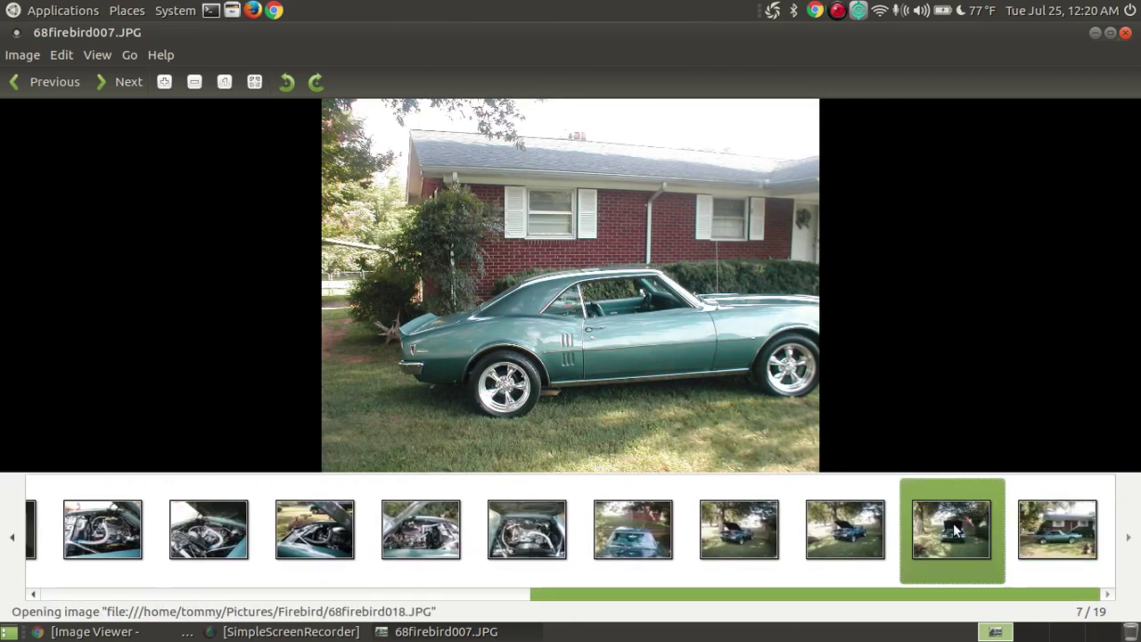
pyautogui.click(1073, 529)
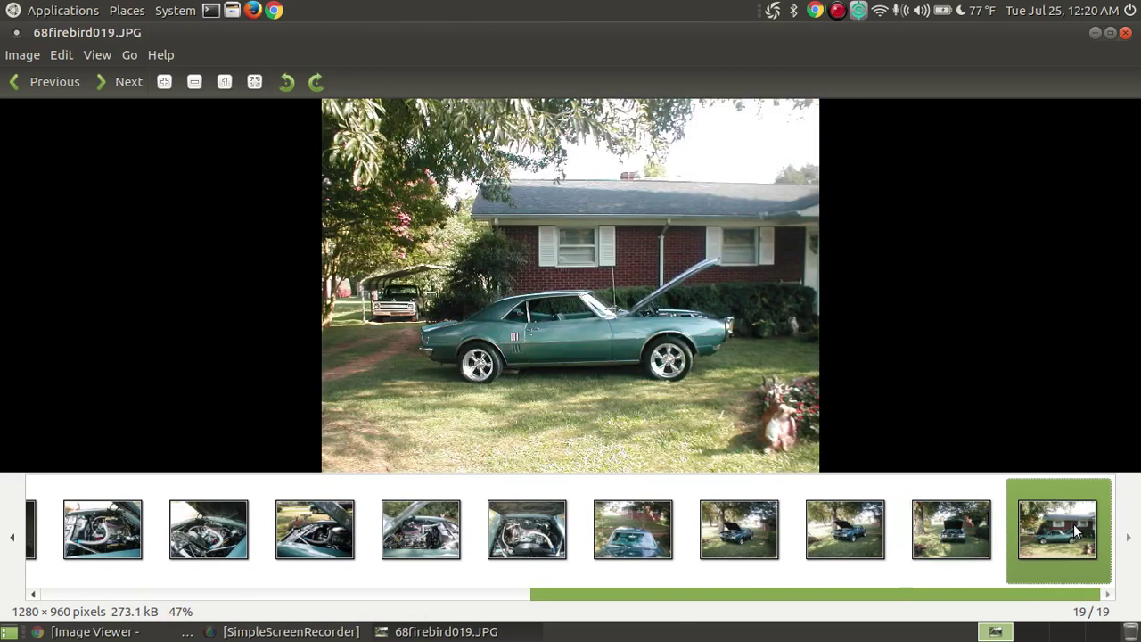
pyautogui.moveTo(902, 593); pyautogui.dragTo(993, 619)
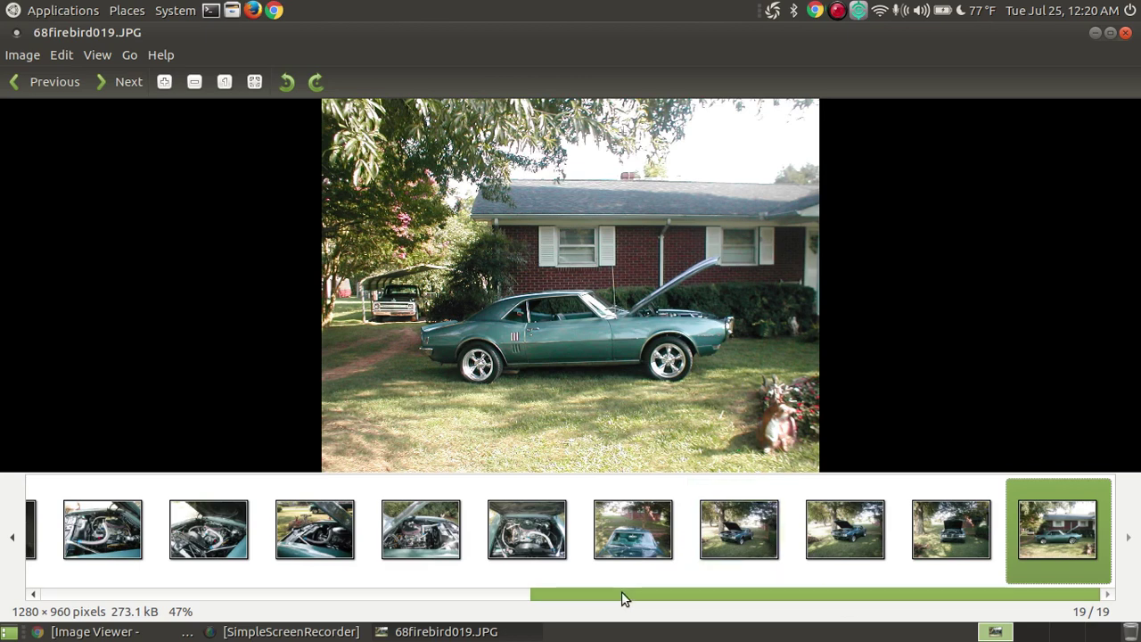
pyautogui.moveTo(622, 591); pyautogui.dragTo(133, 593)
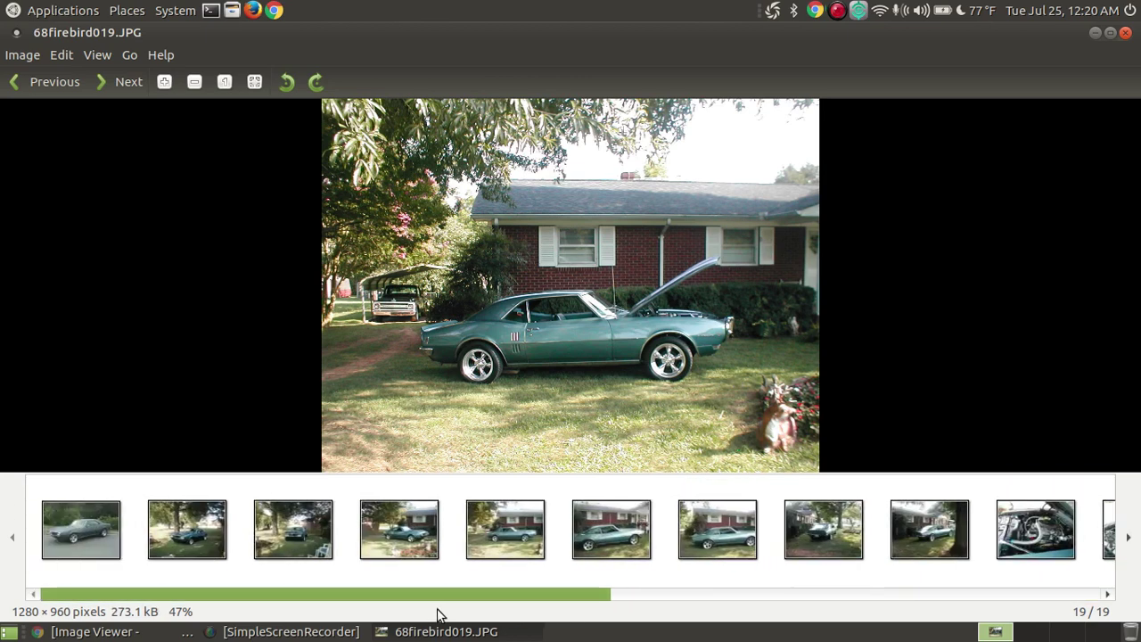
pyautogui.moveTo(426, 604); pyautogui.dragTo(979, 609)
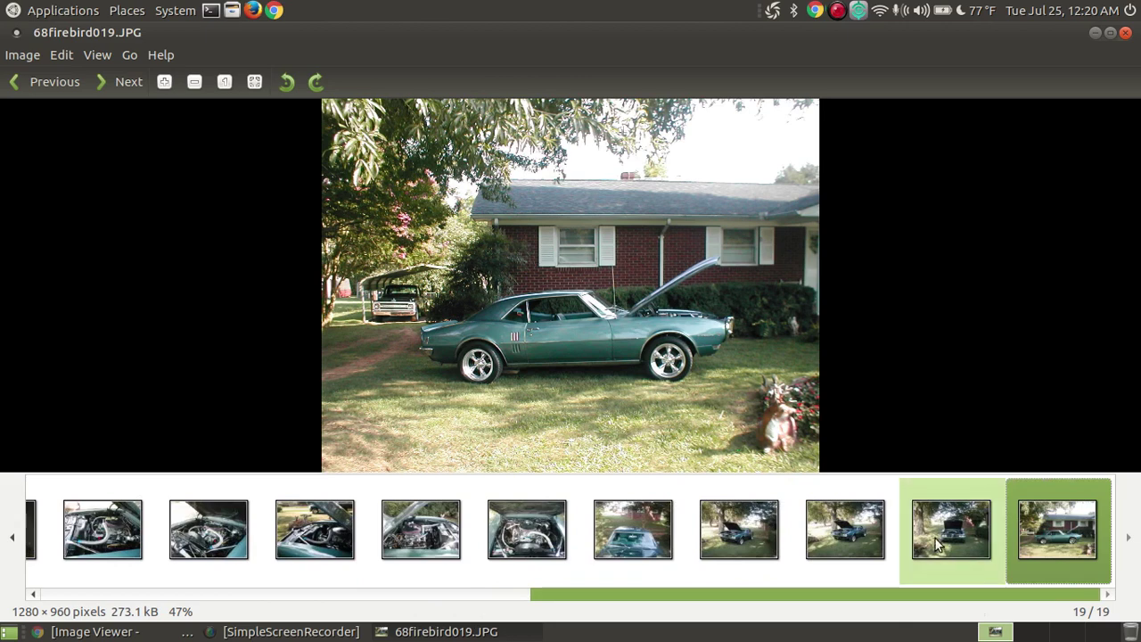
# Step: Hide the Image Collection so 68firebird019.JPG fills the window
pyautogui.click(100, 56)
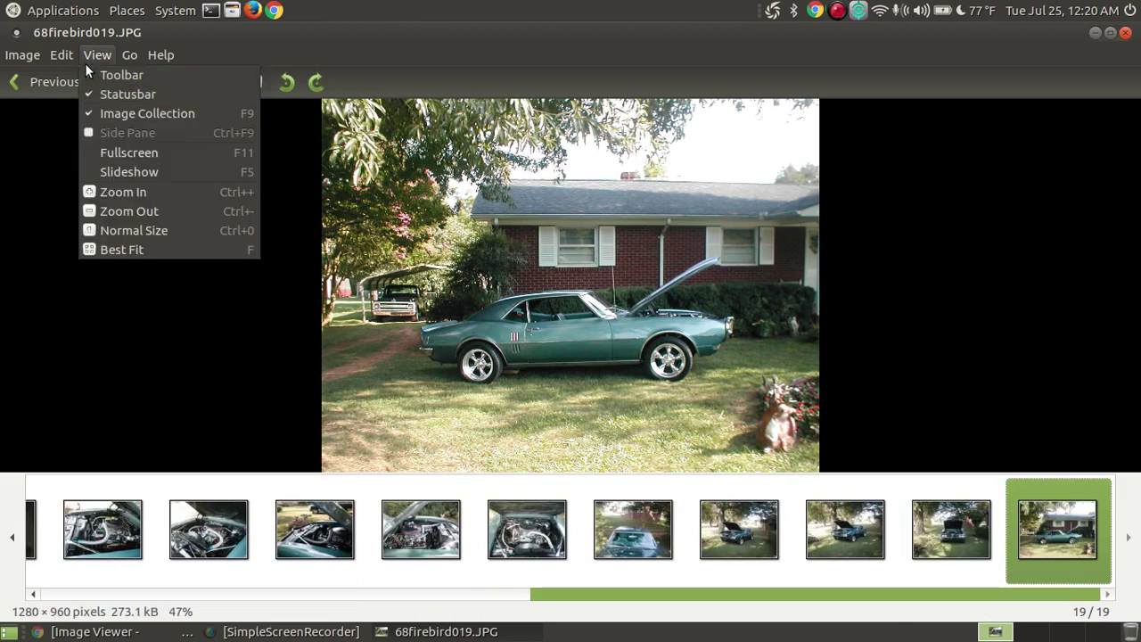
pyautogui.moveTo(67, 54)
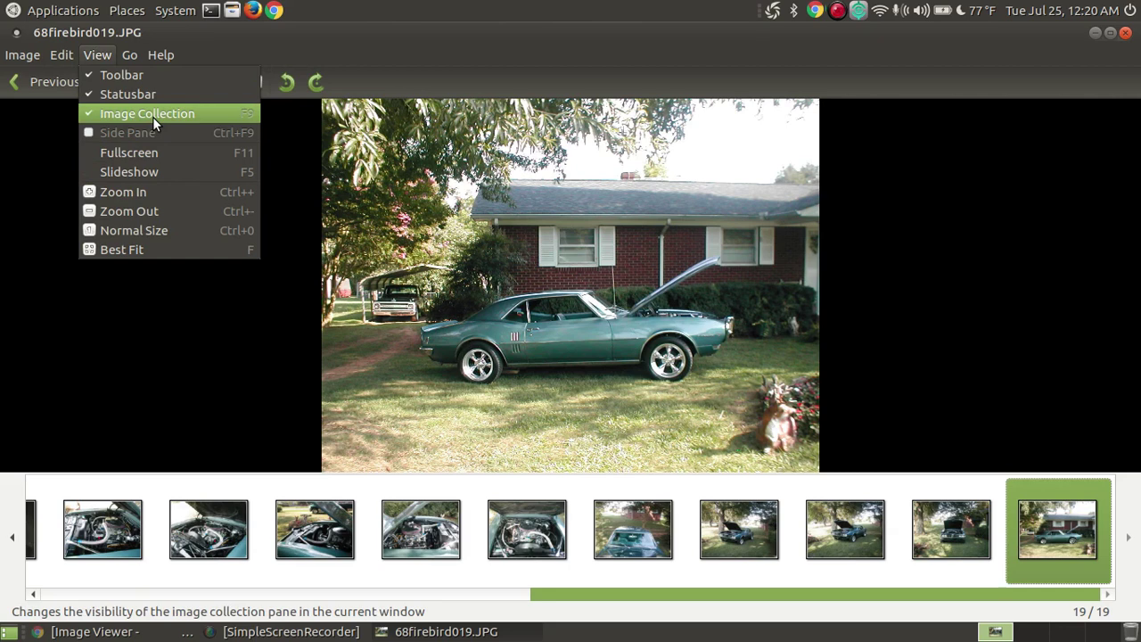
pyautogui.click(152, 115)
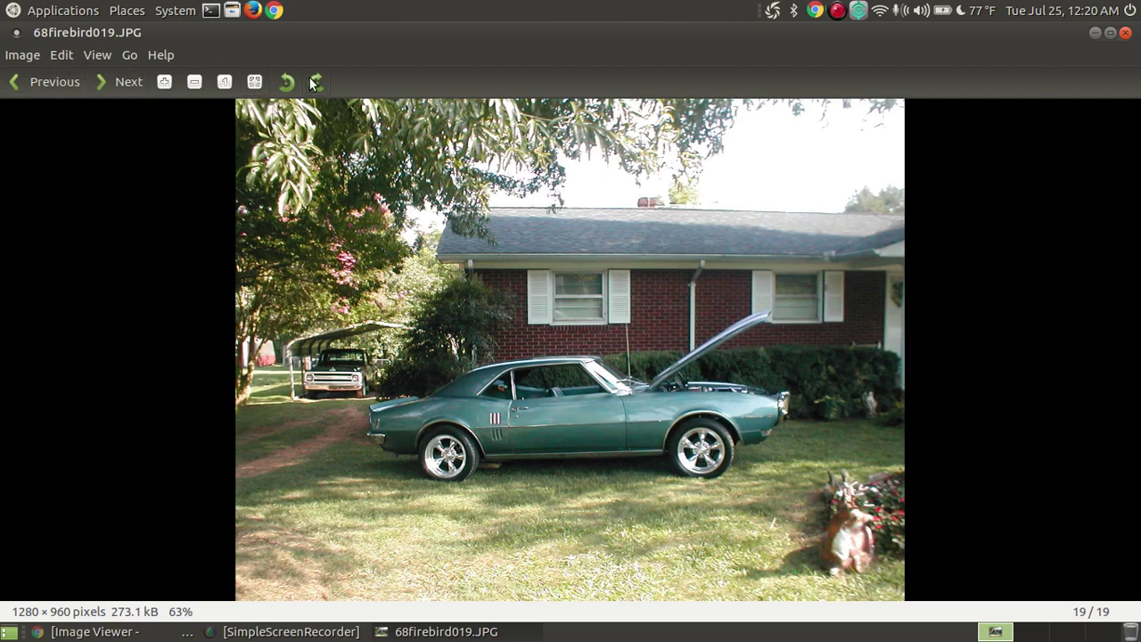
pyautogui.click(18, 56)
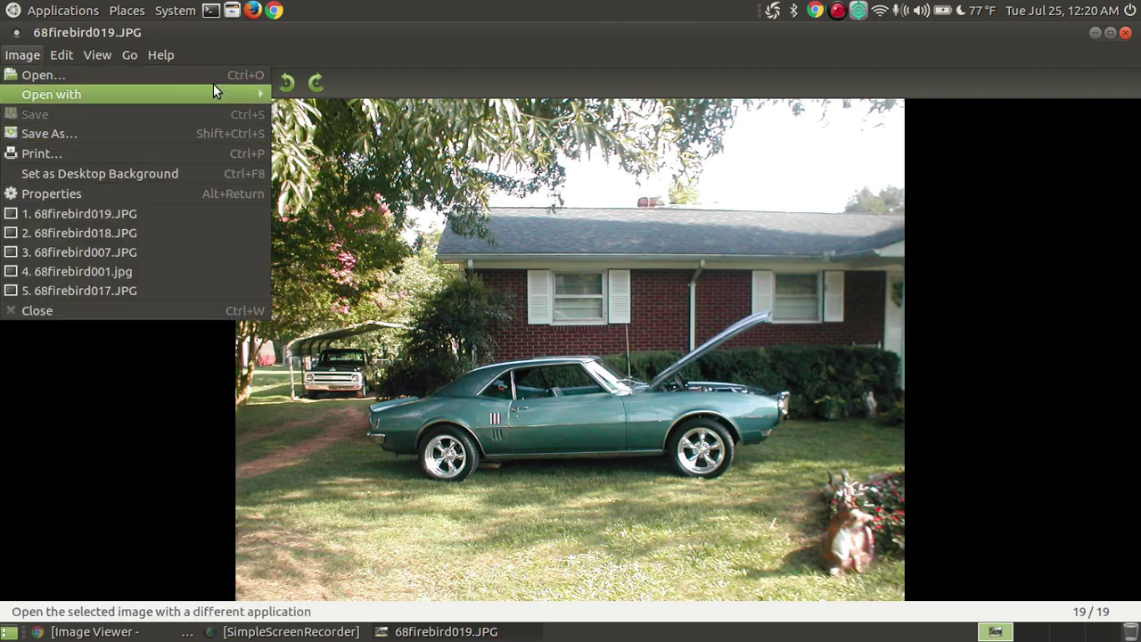
pyautogui.click(361, 89)
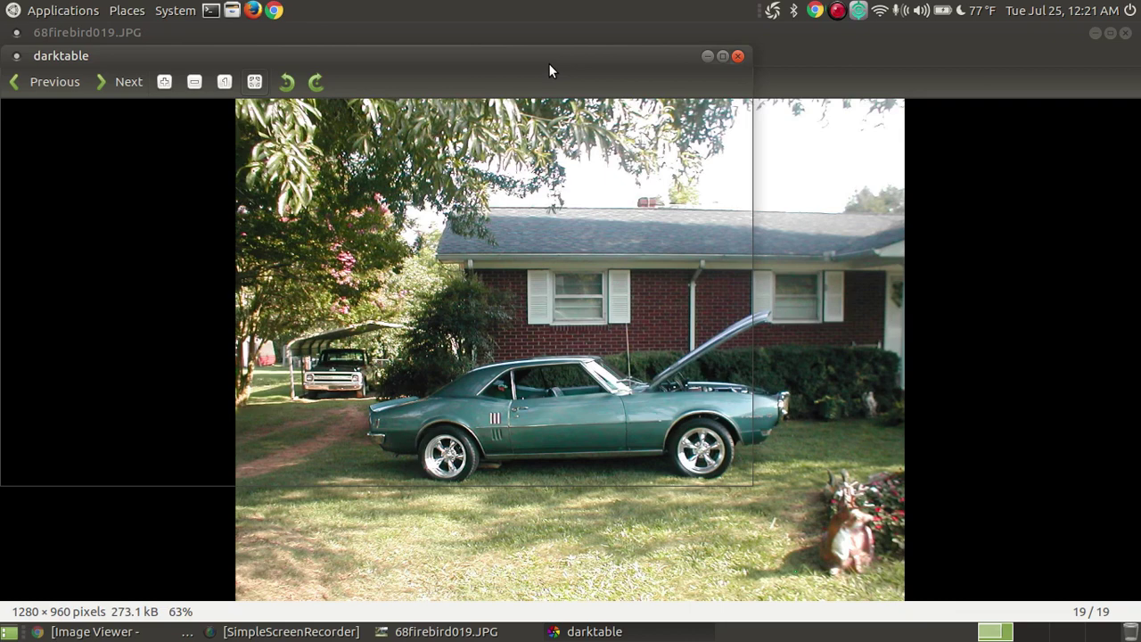
pyautogui.click(708, 56)
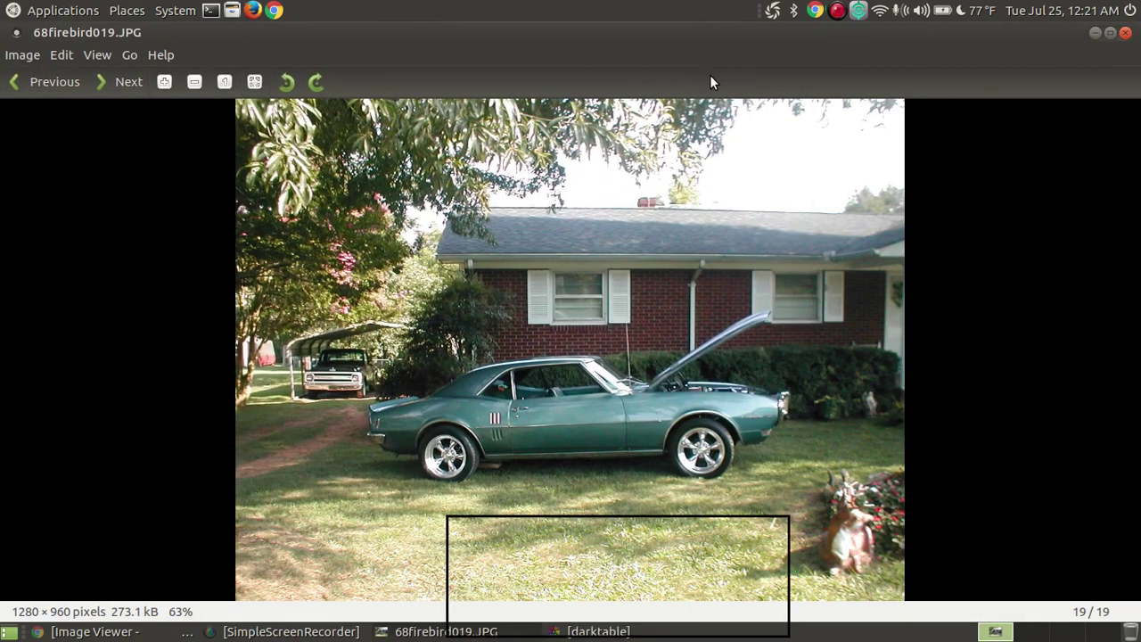
pyautogui.click(288, 83)
pyautogui.click(24, 54)
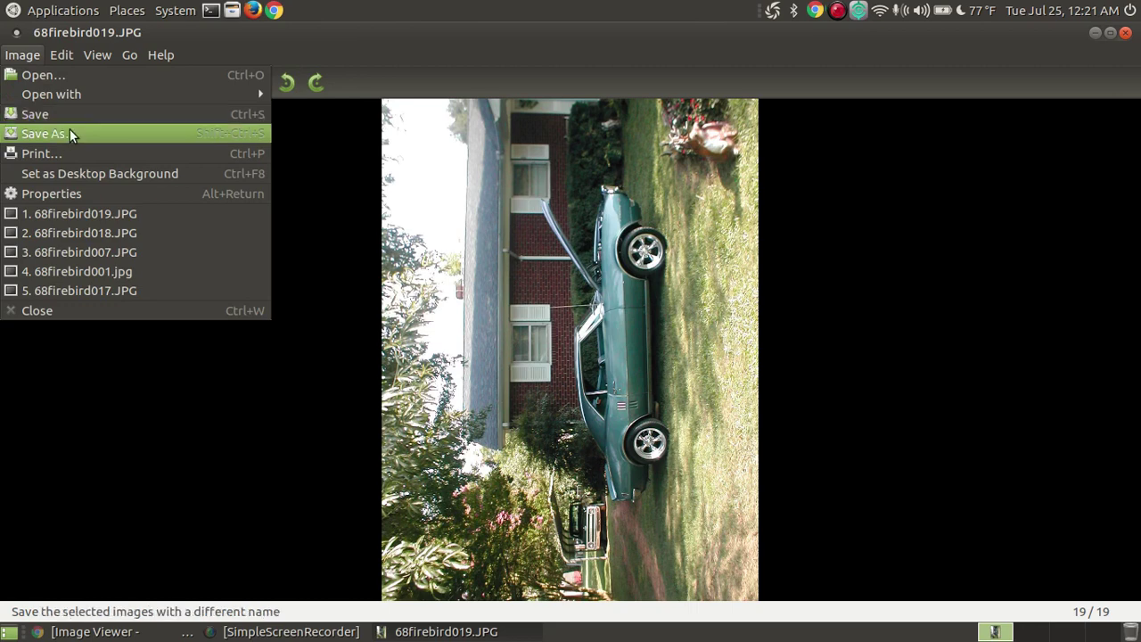
pyautogui.click(448, 64)
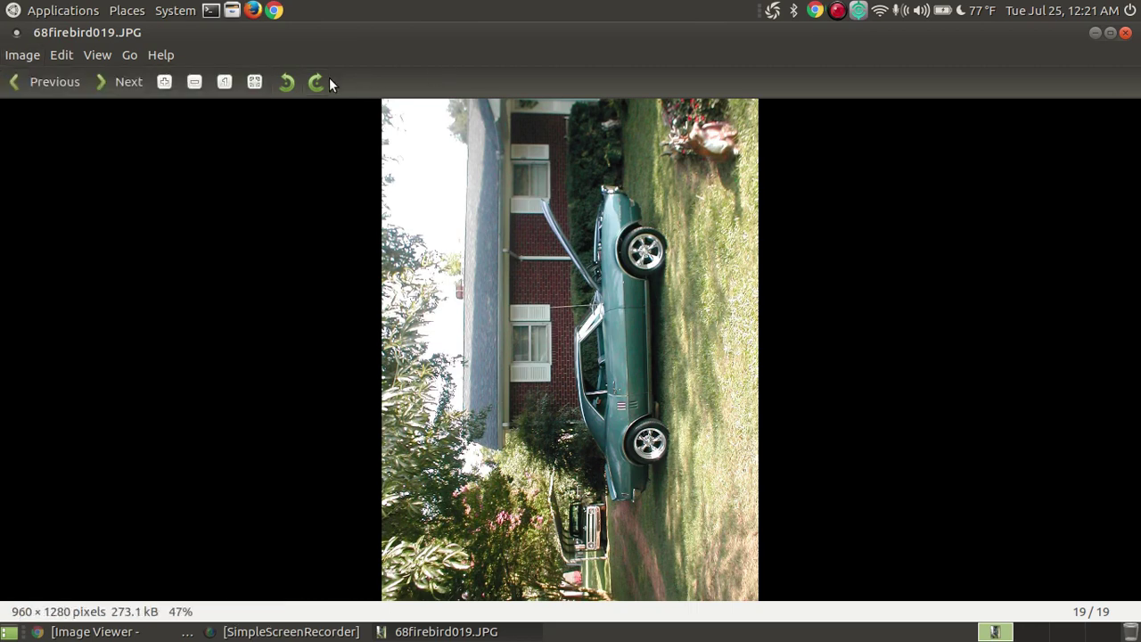
pyautogui.click(316, 82)
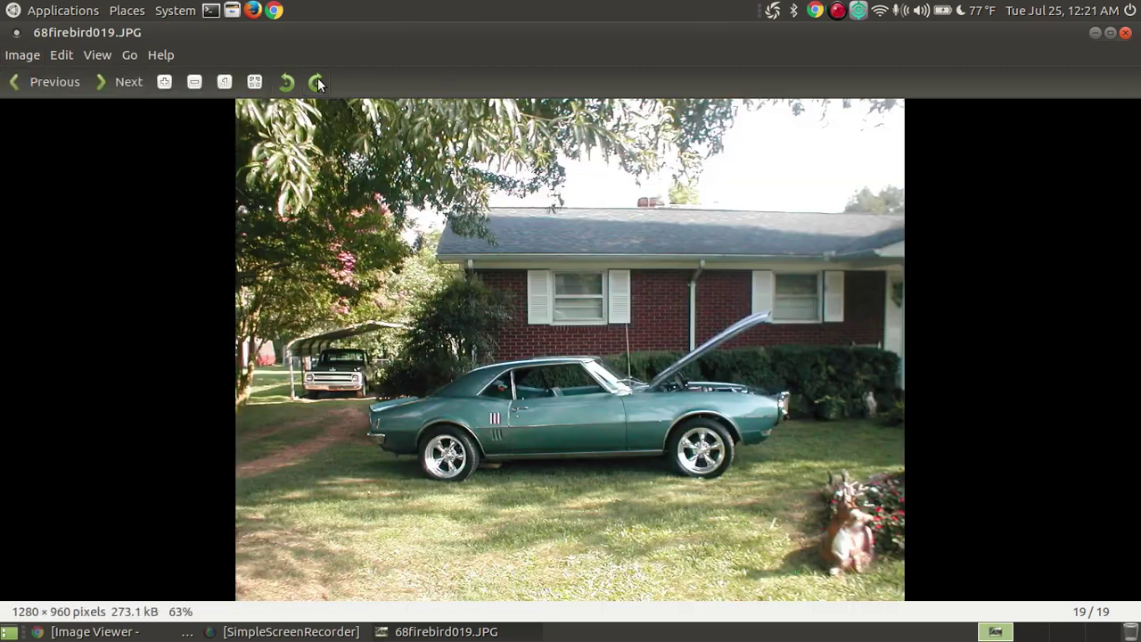
pyautogui.click(9, 54)
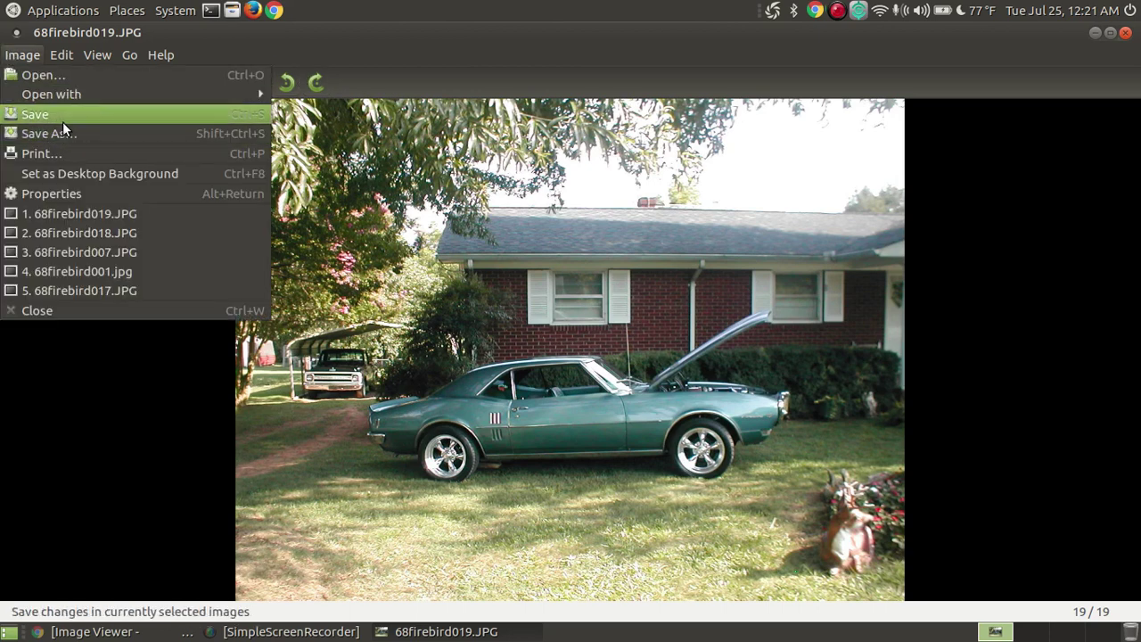
pyautogui.click(408, 134)
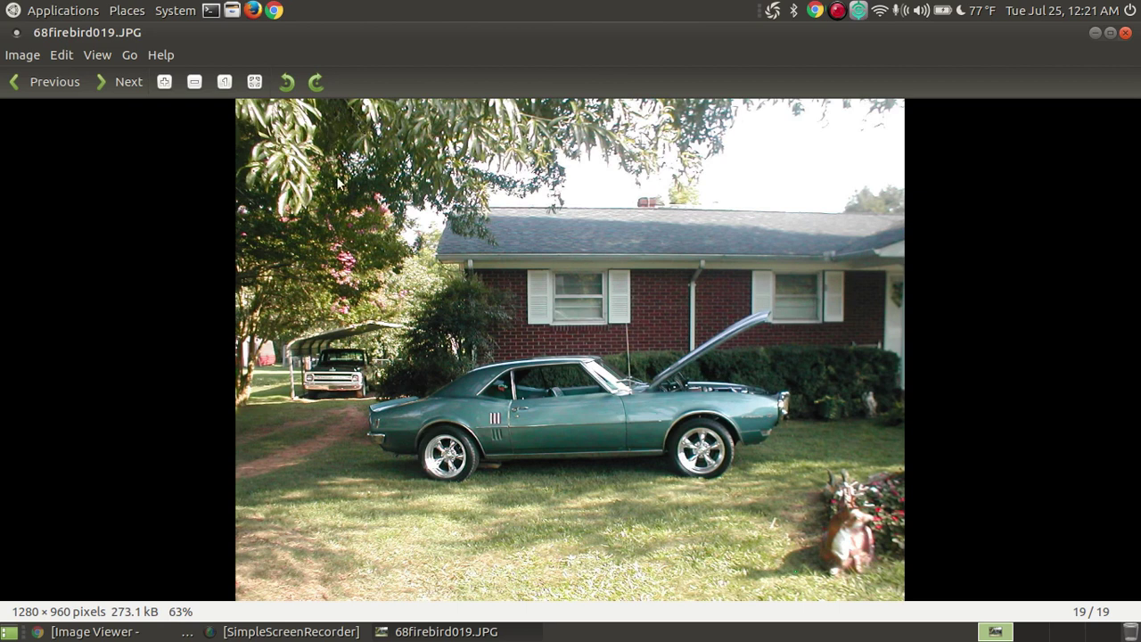
# Step: Switch to the Chrome Image Viewer tutorial and scroll up to the section on starting the viewer
pyautogui.click(94, 631)
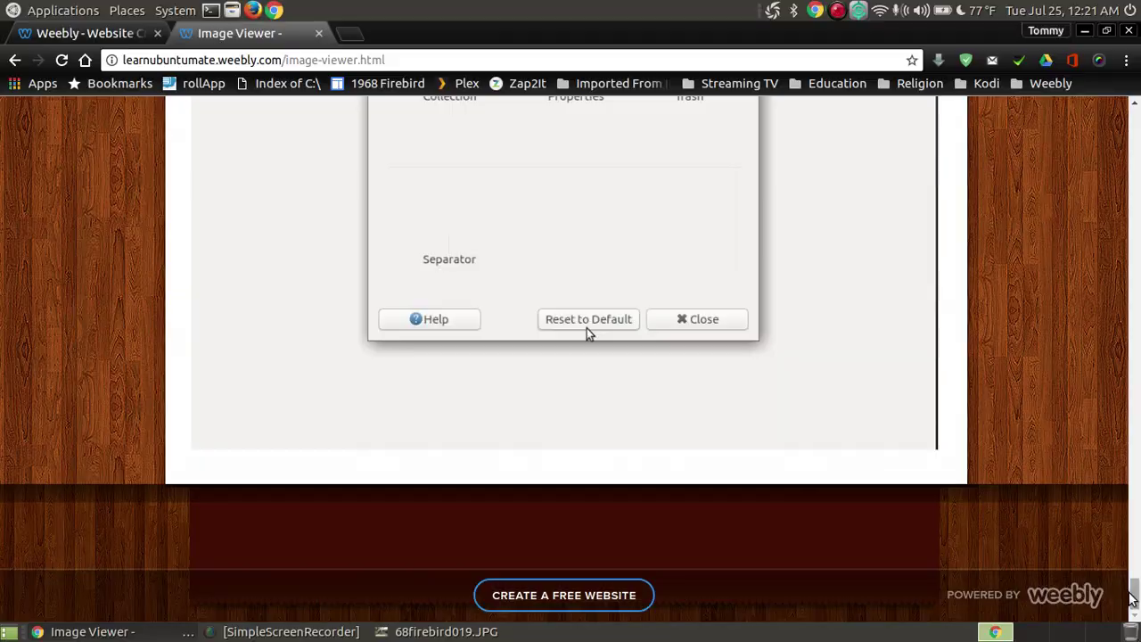
pyautogui.moveTo(1135, 600); pyautogui.dragTo(1137, 175)
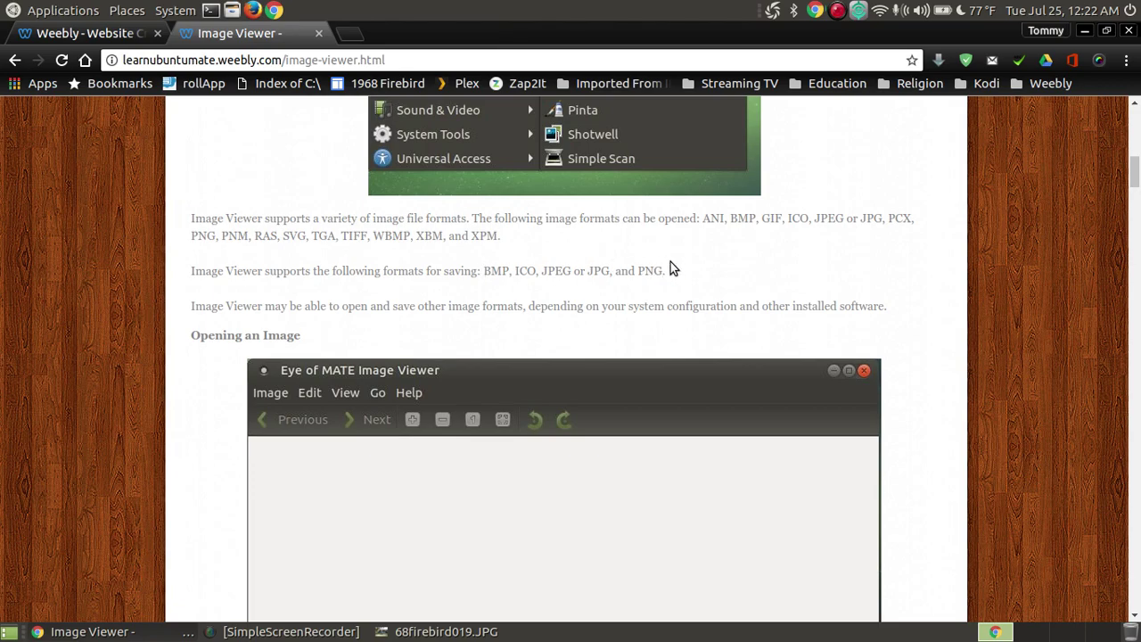
# Step: Scroll the tutorial page to the top, showing the Eye of MATE introduction
pyautogui.moveTo(1135, 179); pyautogui.dragTo(1135, 121)
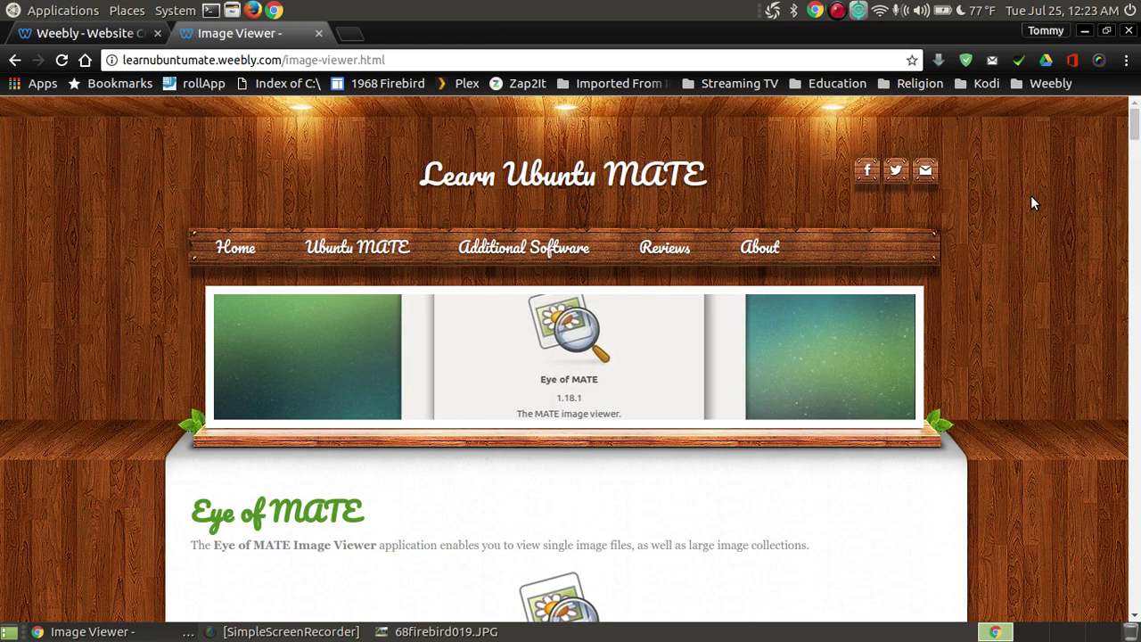
# Step: Minimize Chrome and close the viewer, discarding changes to 68firebird019.JPG
pyautogui.click(1086, 31)
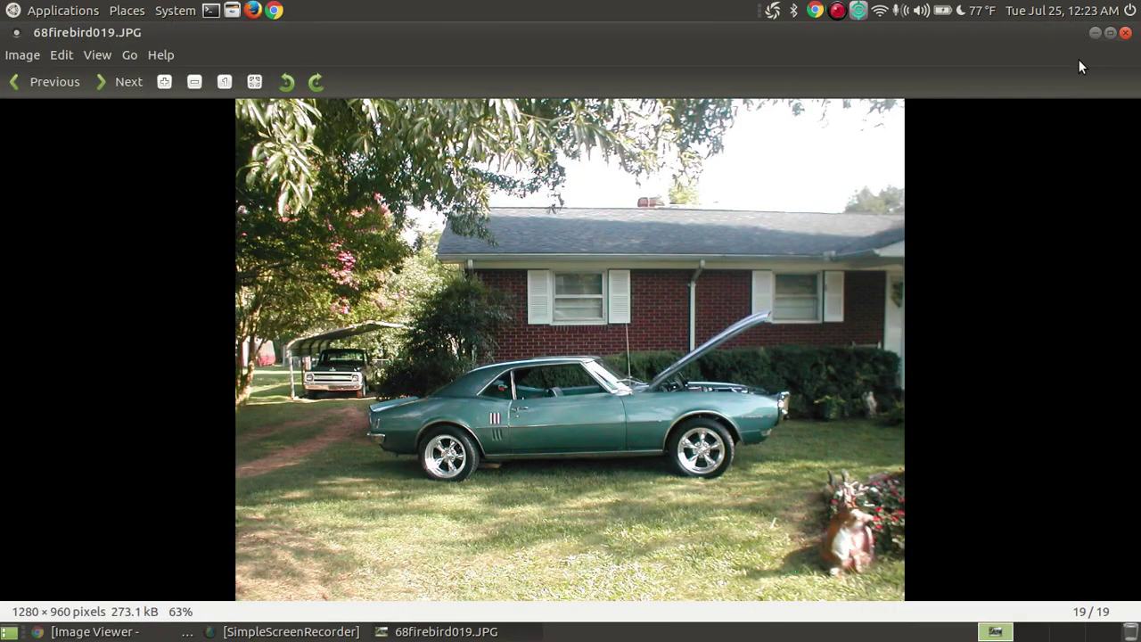
pyautogui.click(1125, 32)
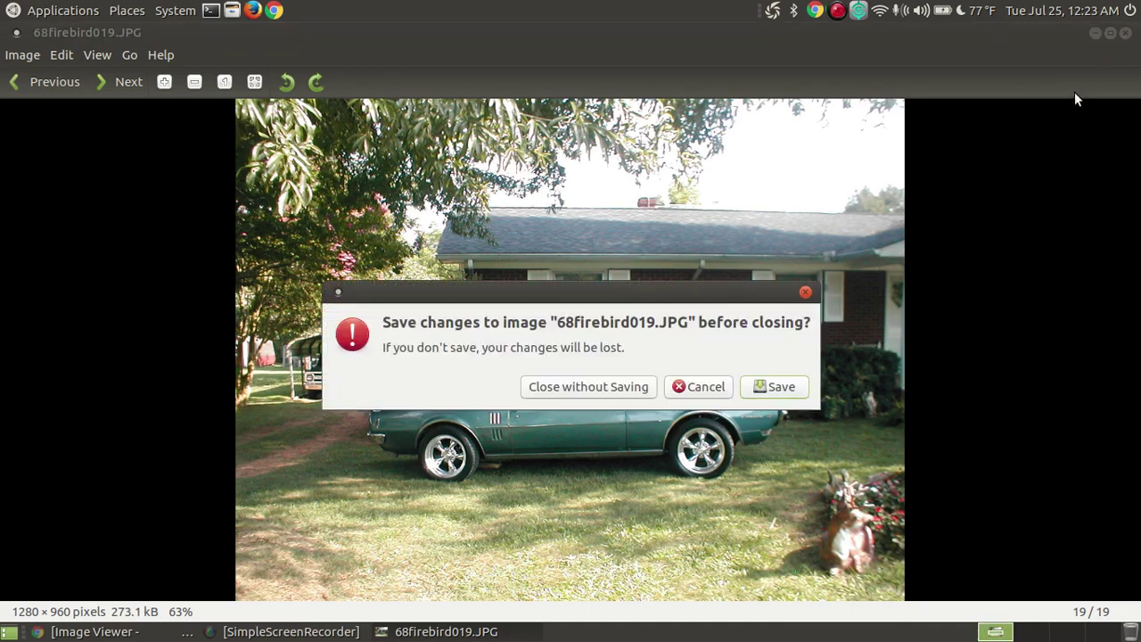
pyautogui.click(569, 394)
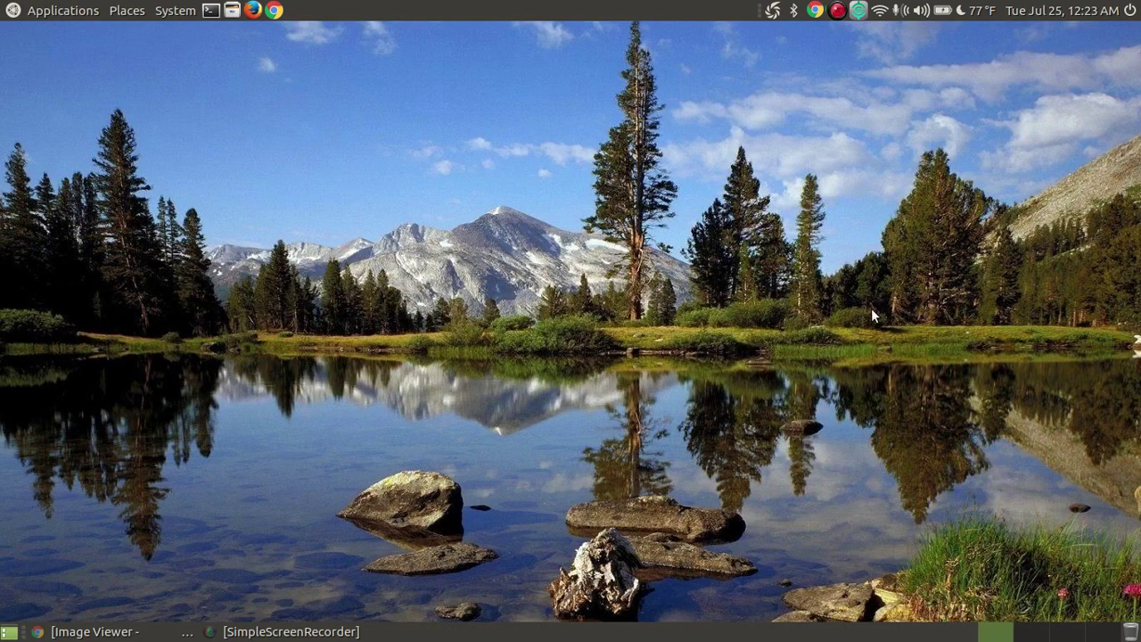